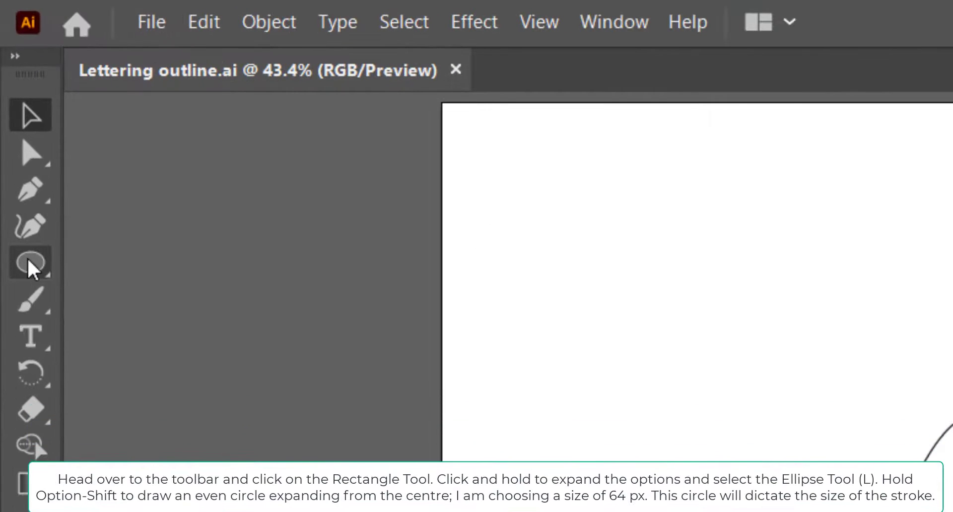
# Draw a 64 px by 64 px circle below the start of the lettering path with the Ellipse tool
pyautogui.click(28, 258)
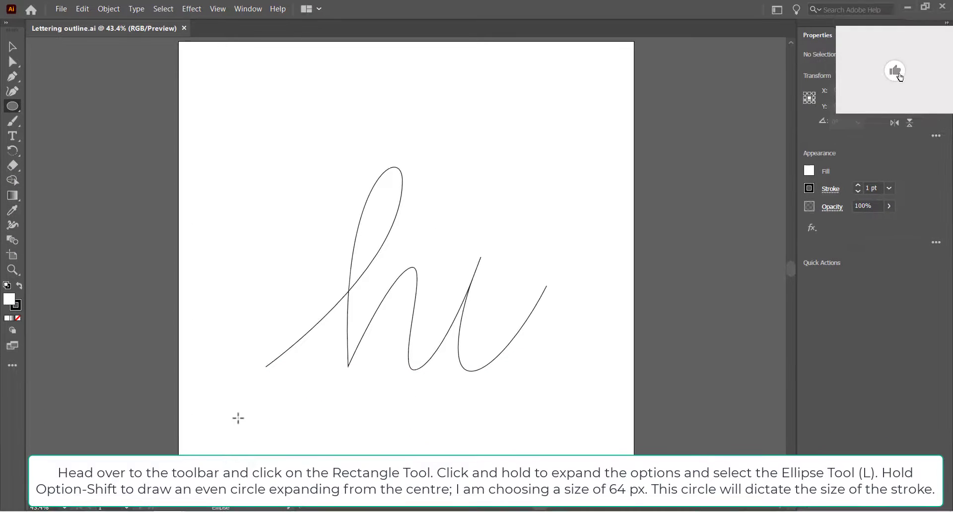
pyautogui.click(238, 362)
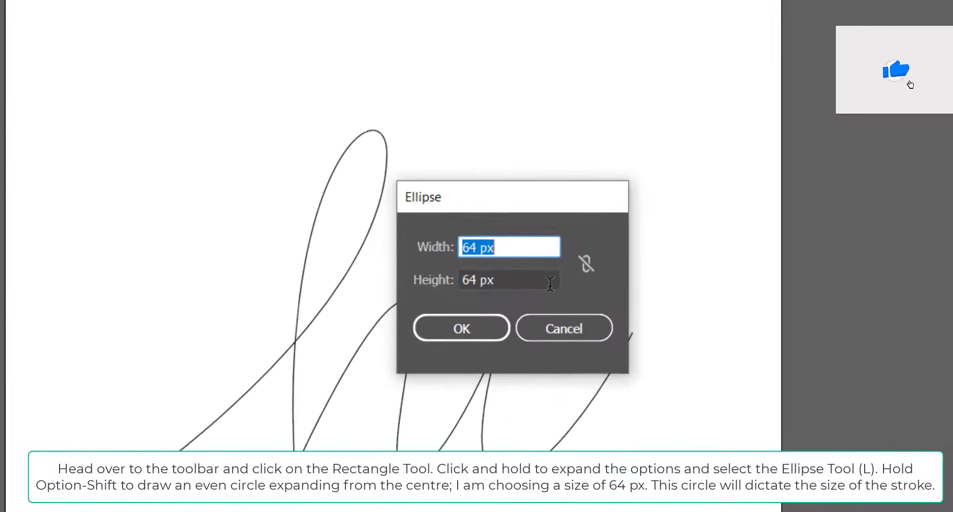
pyautogui.click(468, 331)
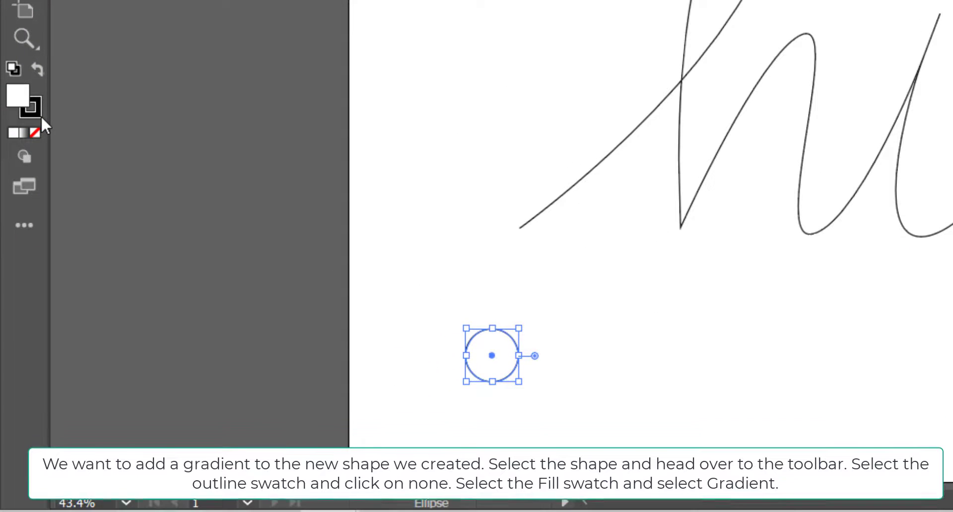
# Remove the circle's stroke and give it a linear white-to-black gradient fill
pyautogui.click(40, 116)
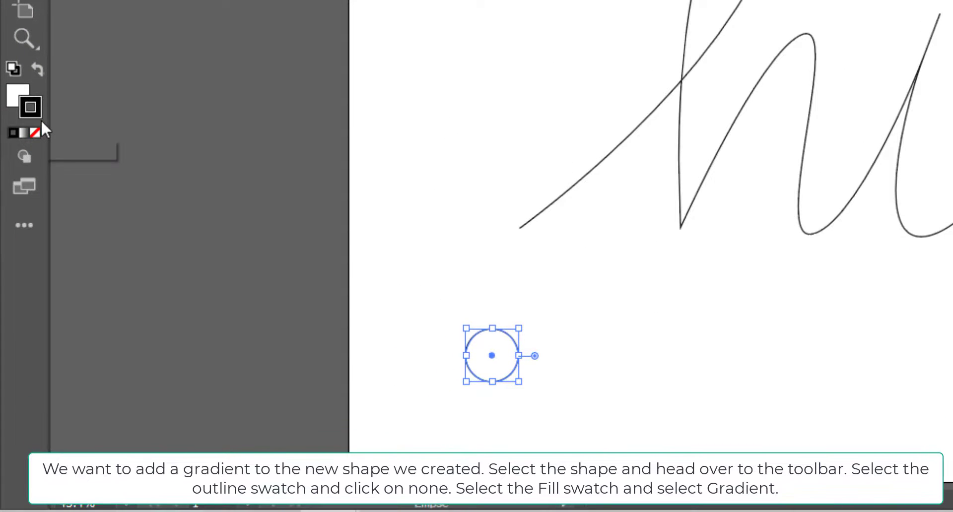
pyautogui.click(40, 131)
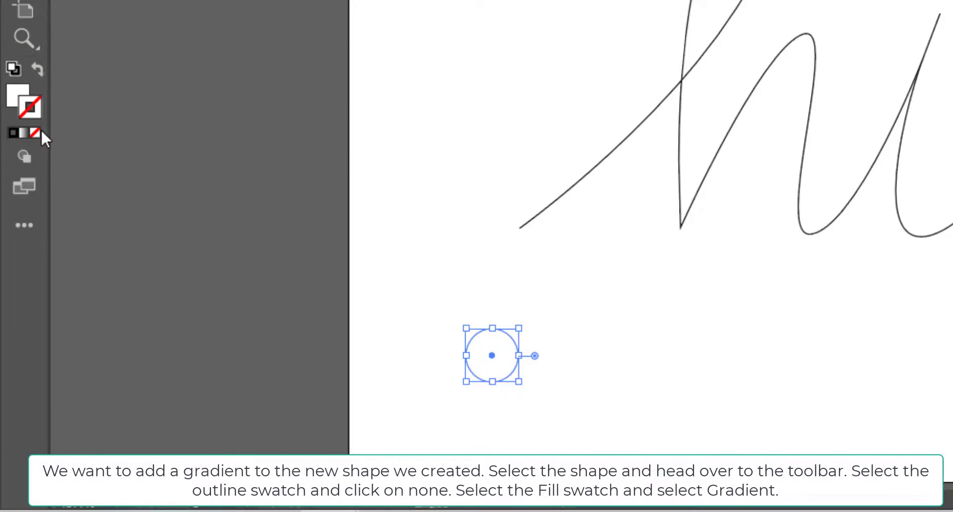
pyautogui.click(17, 99)
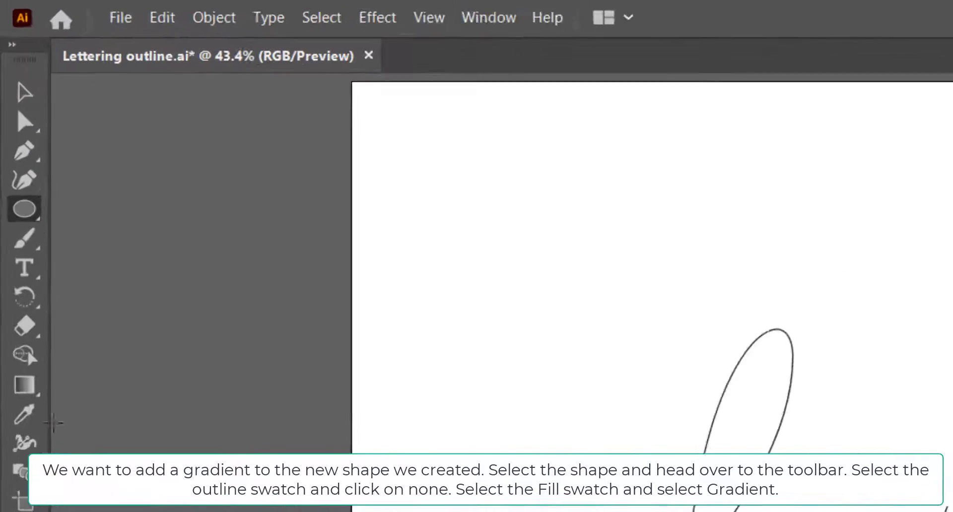
pyautogui.click(31, 437)
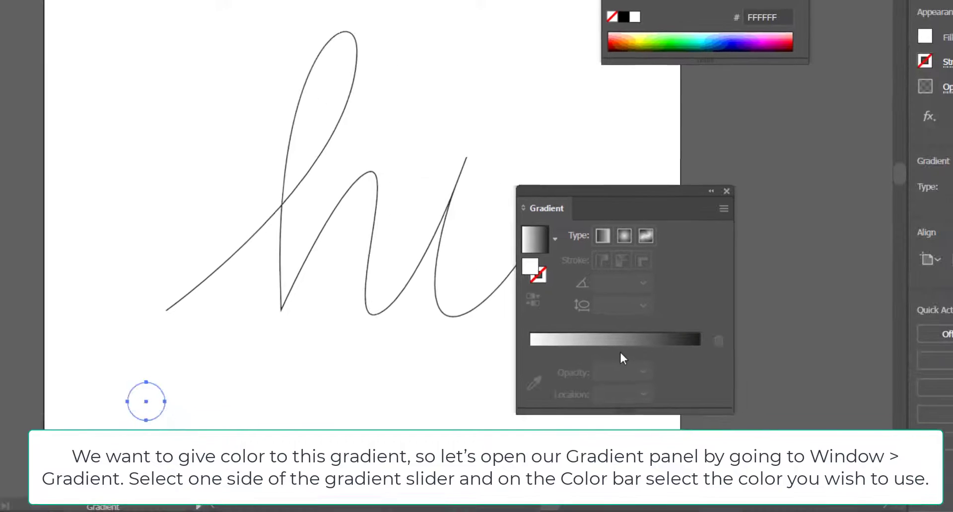
pyautogui.click(620, 349)
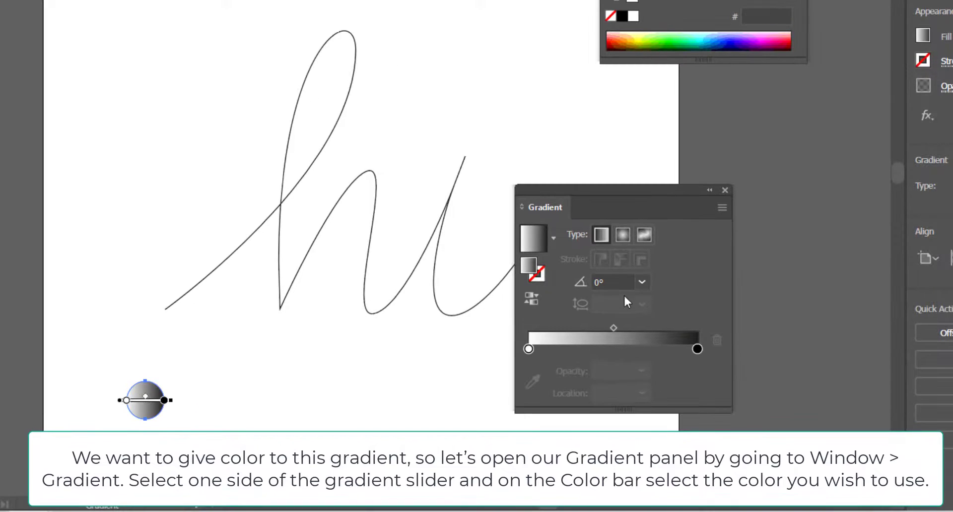
# Switch the circle's white gradient stop to Web Safe RGB and set its color to #3CD9FF
pyautogui.click(529, 350)
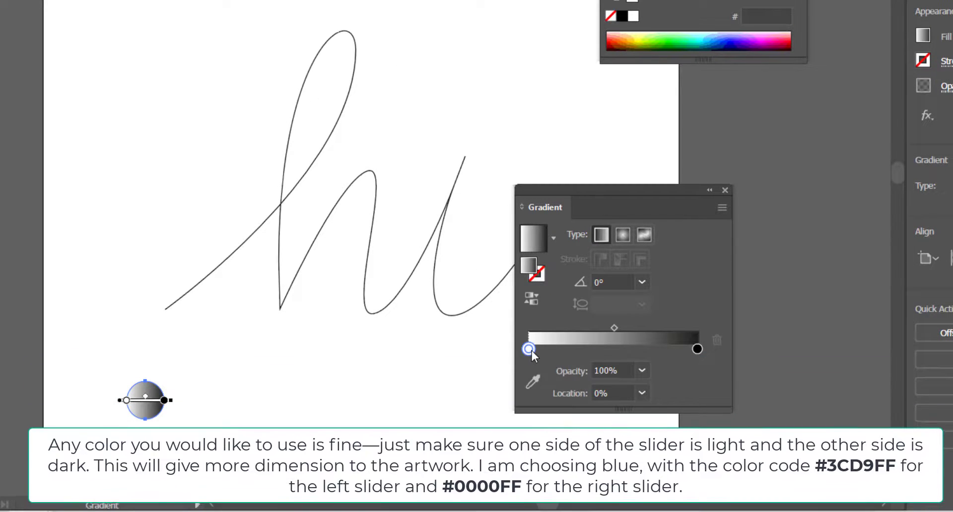
pyautogui.doubleClick(530, 350)
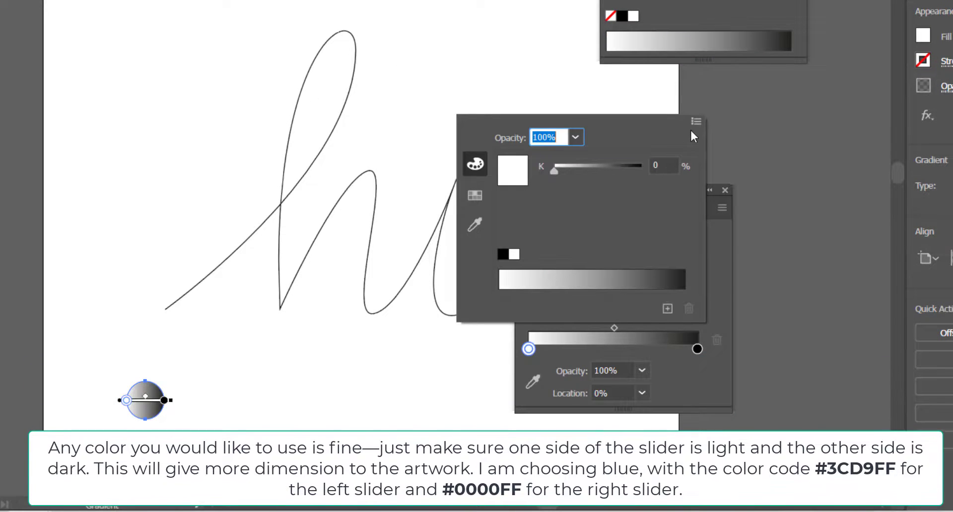
pyautogui.click(699, 120)
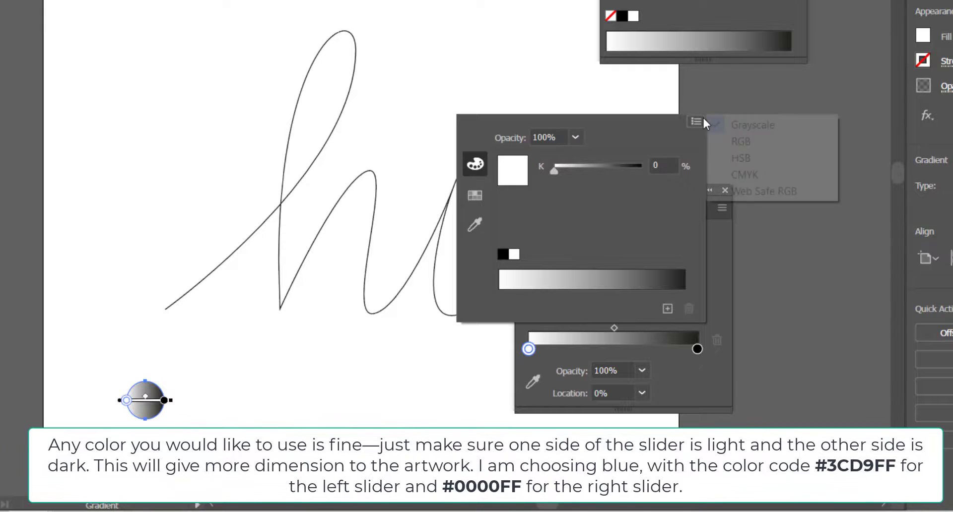
pyautogui.click(735, 188)
pyautogui.click(646, 254)
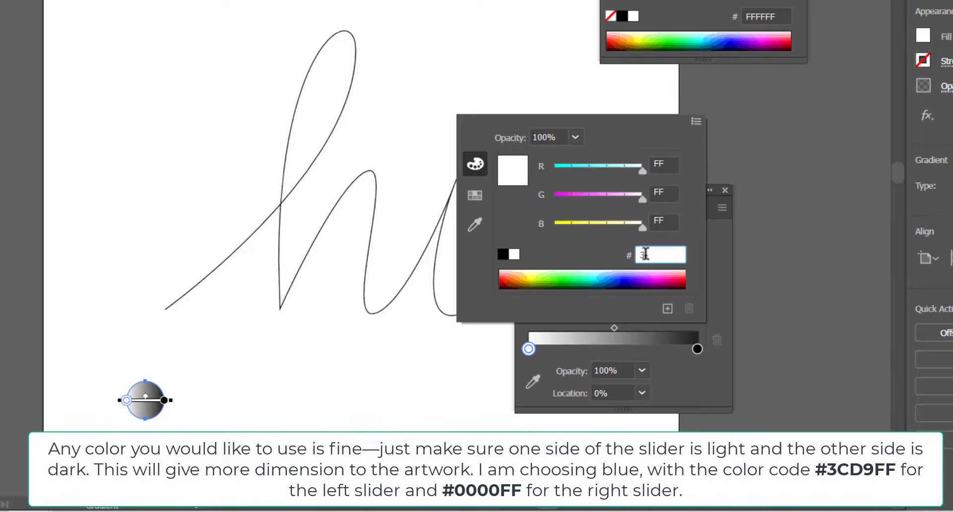
pyautogui.write('3C')
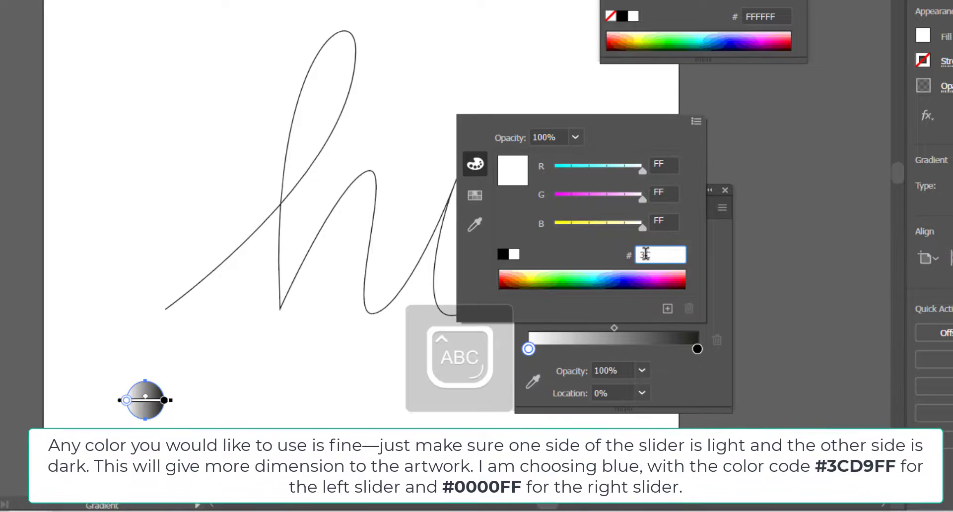
pyautogui.write('D9FF')
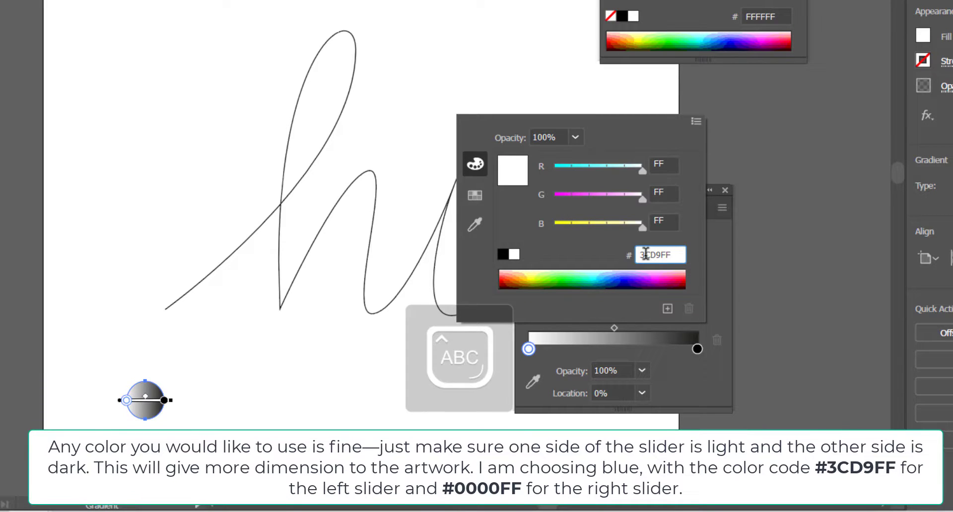
pyautogui.press('Return')
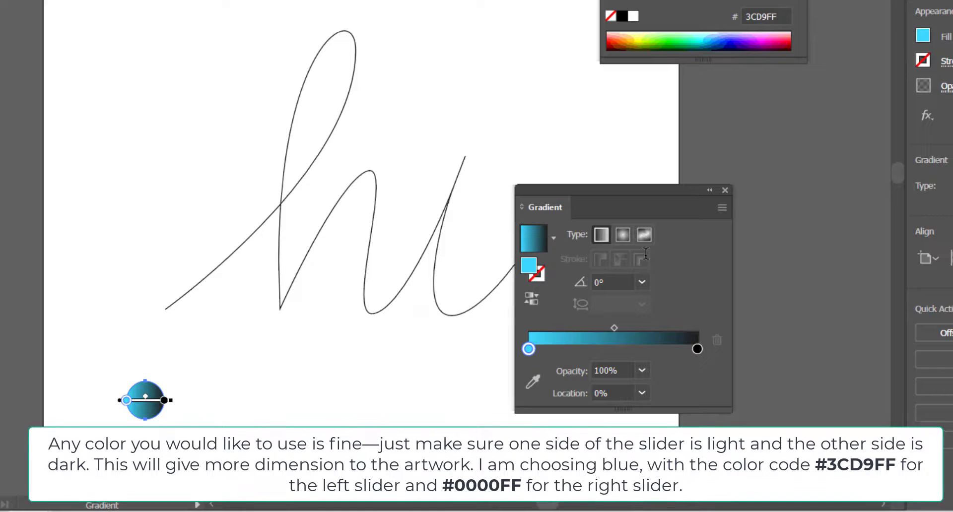
# Switch the circle's black gradient stop to Web Safe RGB and set its color to #0000FF
pyautogui.click(697, 350)
pyautogui.doubleClick(697, 350)
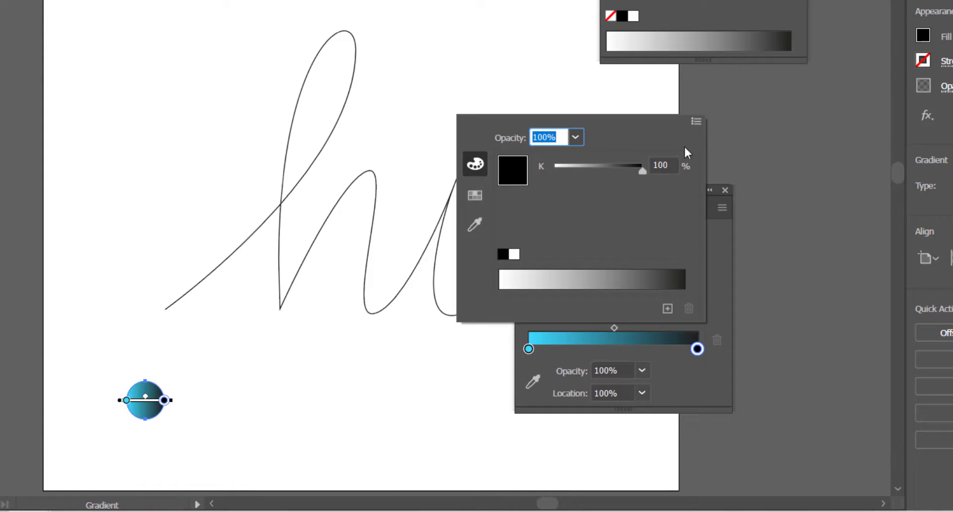
pyautogui.click(696, 122)
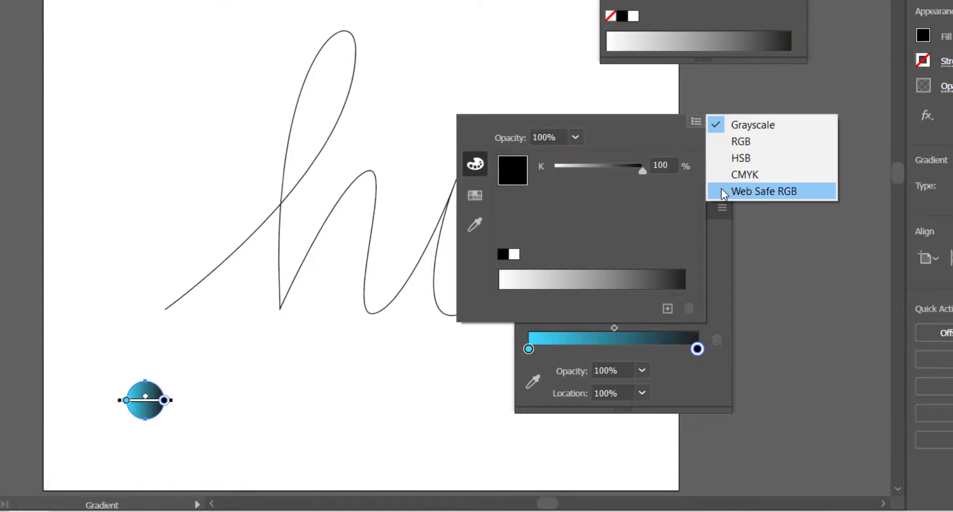
pyautogui.click(722, 191)
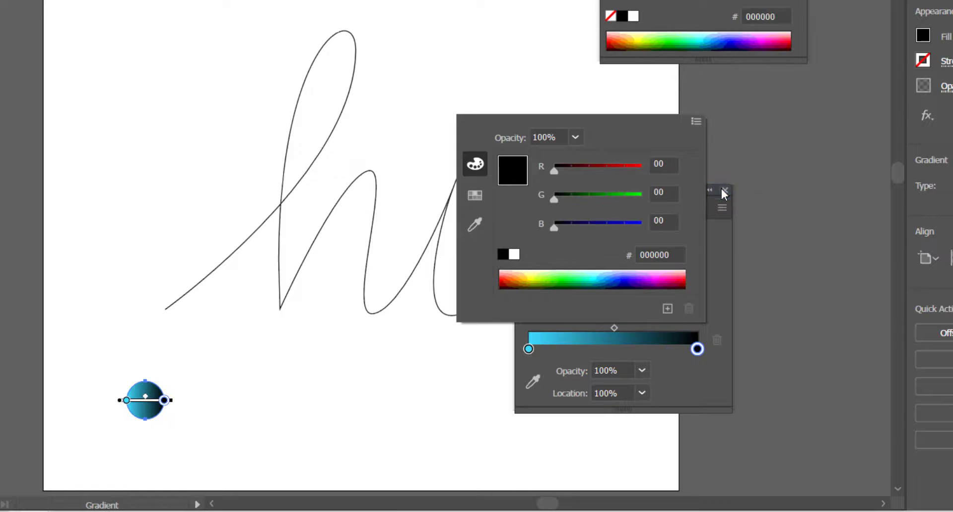
pyautogui.click(653, 254)
pyautogui.write('0000')
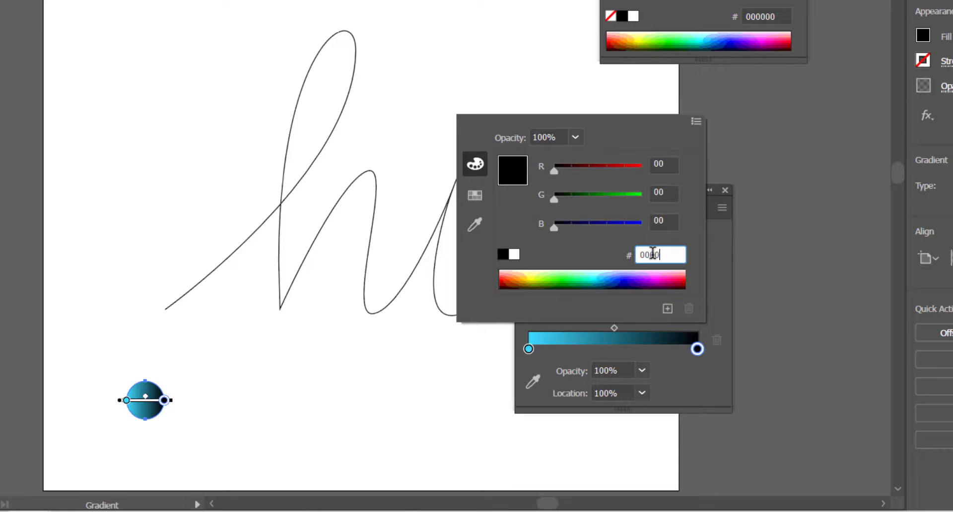
pyautogui.write('FF')
pyautogui.press('Return')
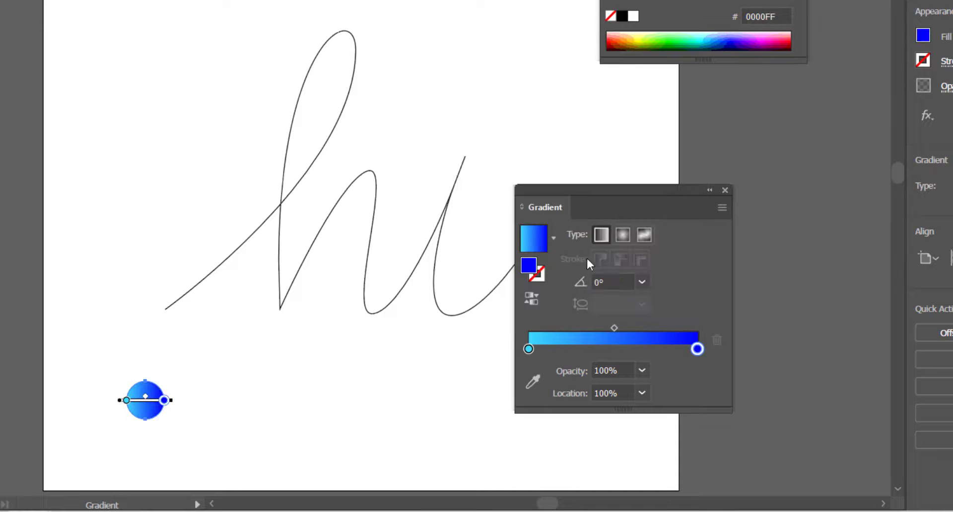
pyautogui.click(725, 190)
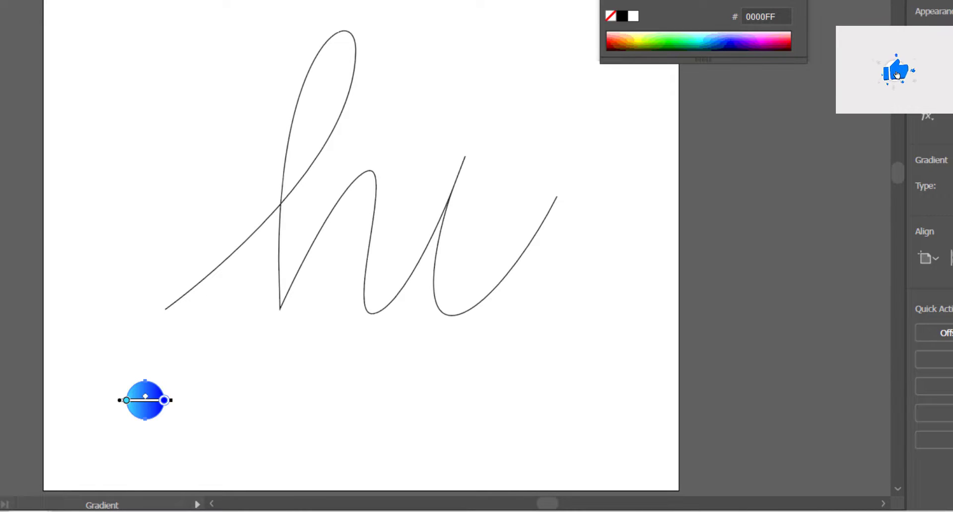
# Duplicate the blue circle horizontally to its right and set the copy's light blue gradient stop to #FF9BFF
pyautogui.press('v')
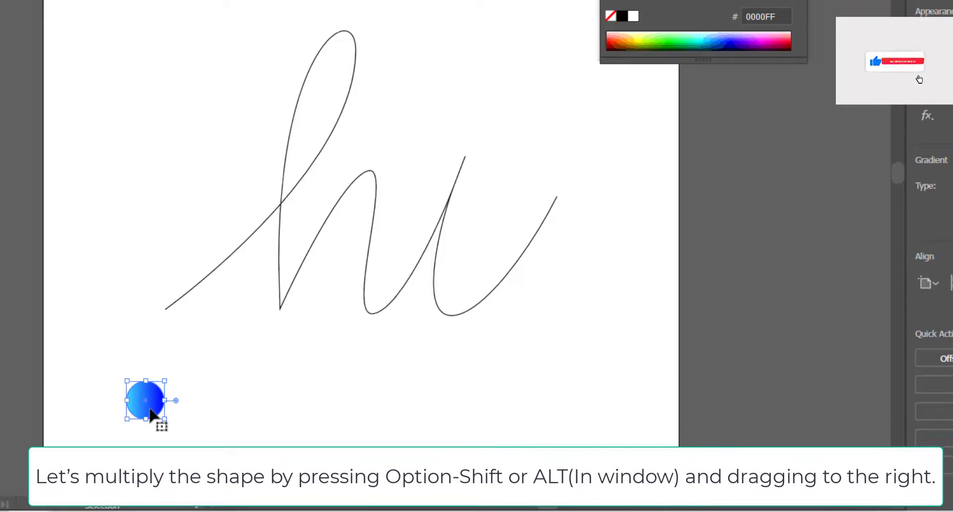
pyautogui.moveTo(154, 413); pyautogui.dragTo(454, 412)
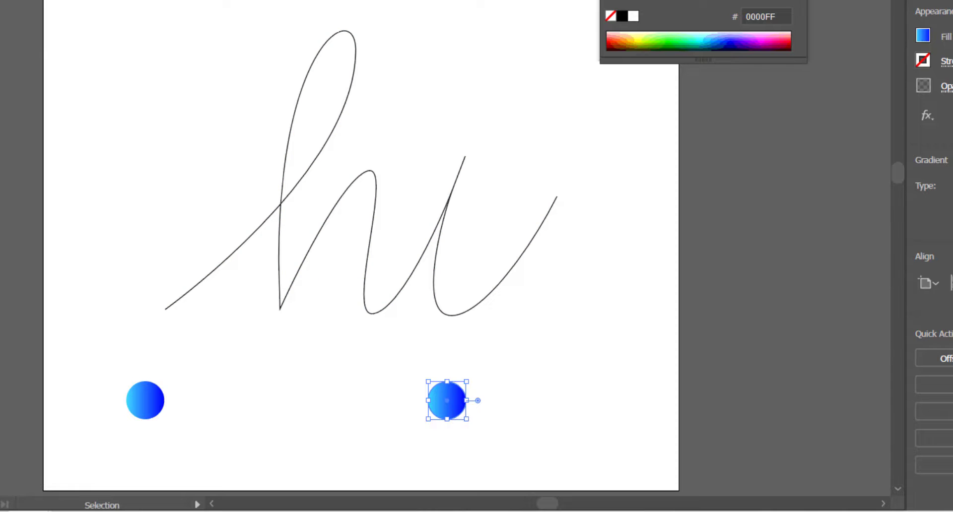
pyautogui.press('g')
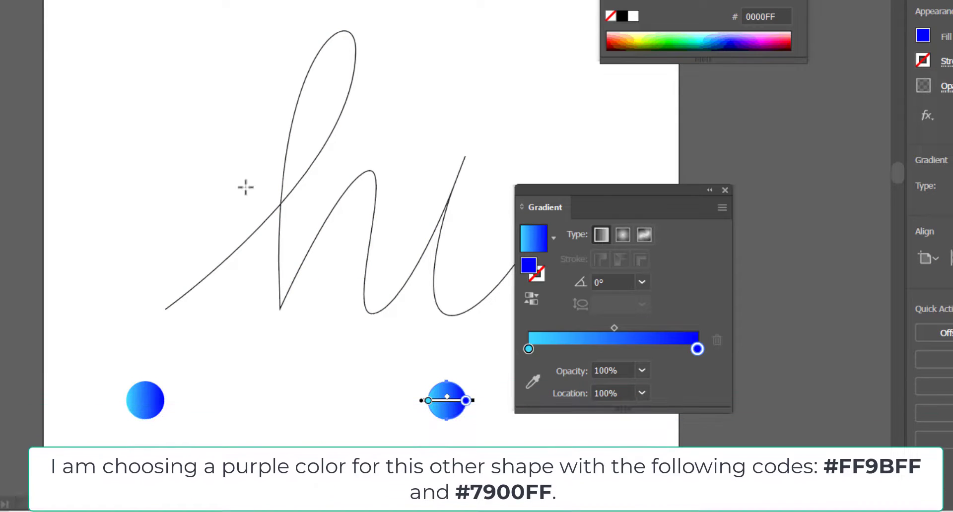
pyautogui.click(529, 350)
pyautogui.doubleClick(528, 349)
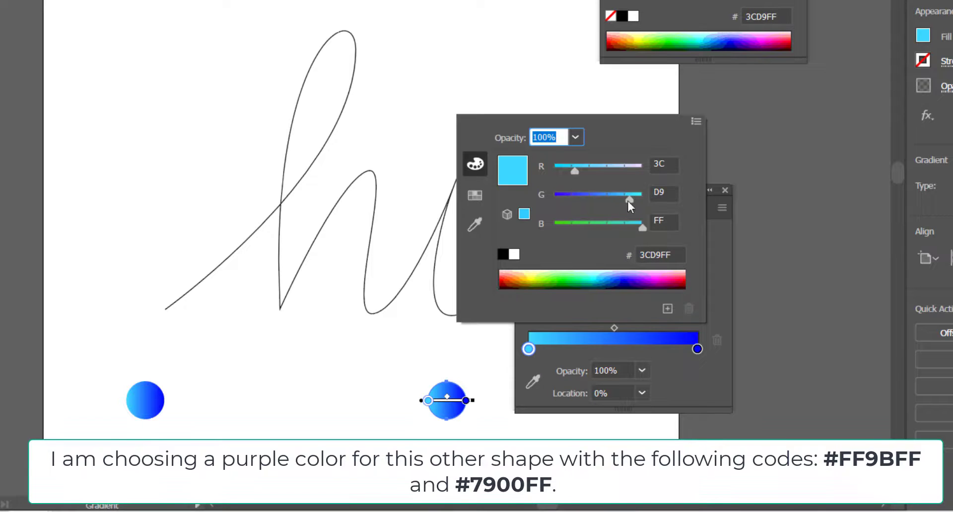
pyautogui.click(653, 254)
pyautogui.doubleClick(654, 249)
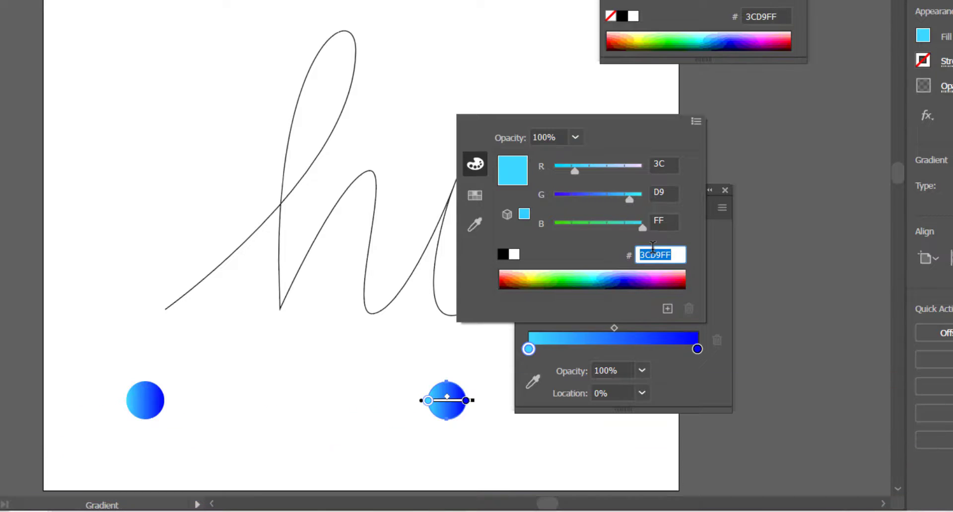
pyautogui.write('FF9BFF')
pyautogui.press('Return')
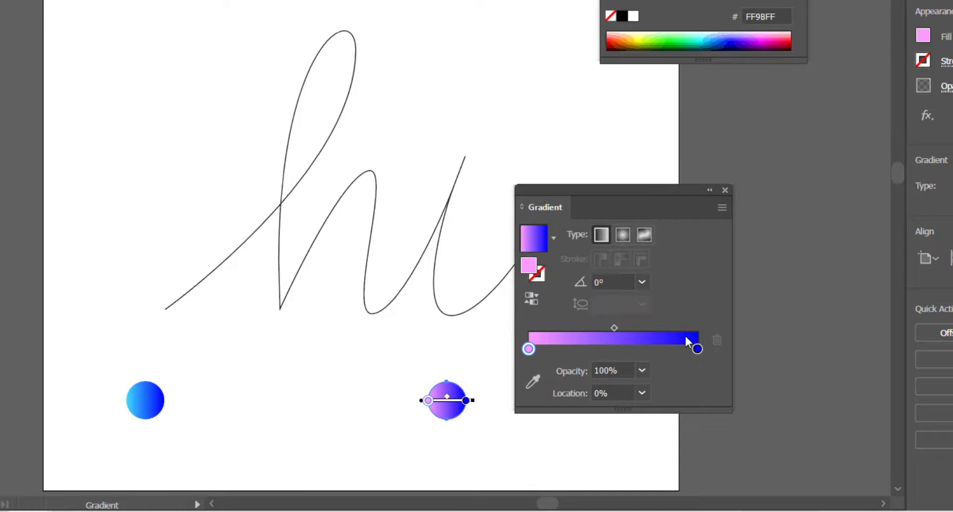
# Set the dark blue gradient stop of the copied circle to #7900FF
pyautogui.doubleClick(698, 350)
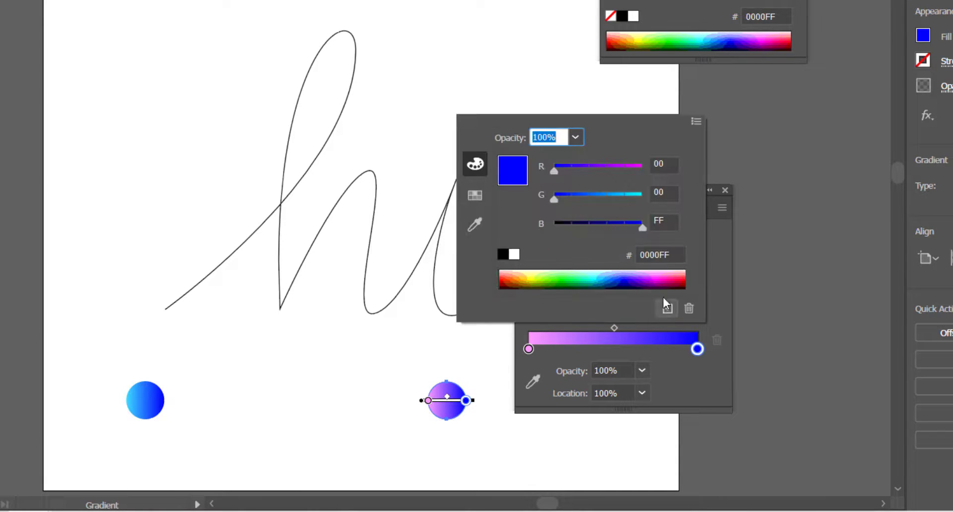
pyautogui.click(652, 254)
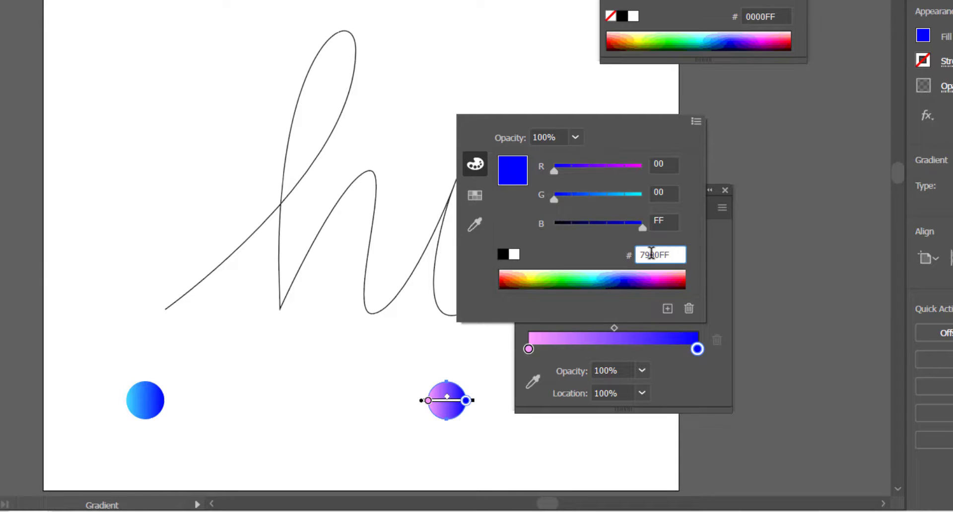
pyautogui.press('Return')
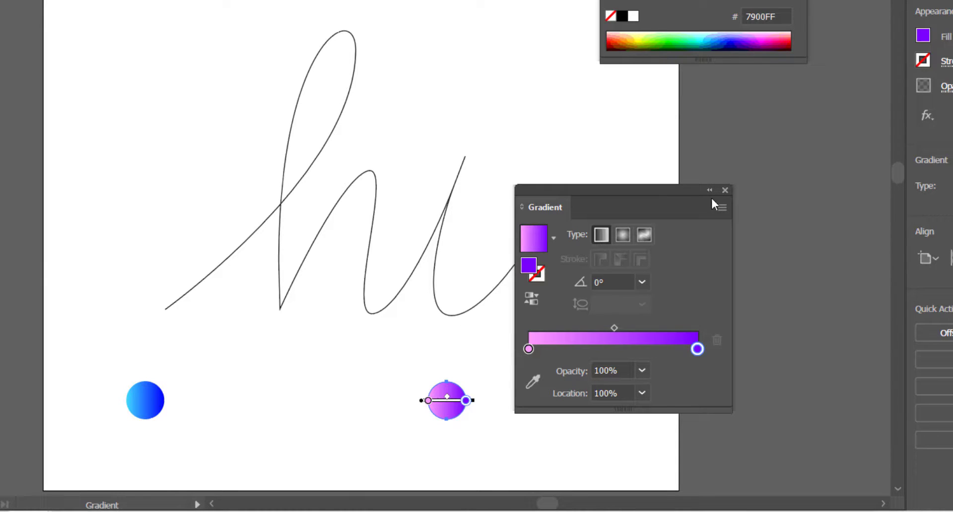
pyautogui.click(727, 191)
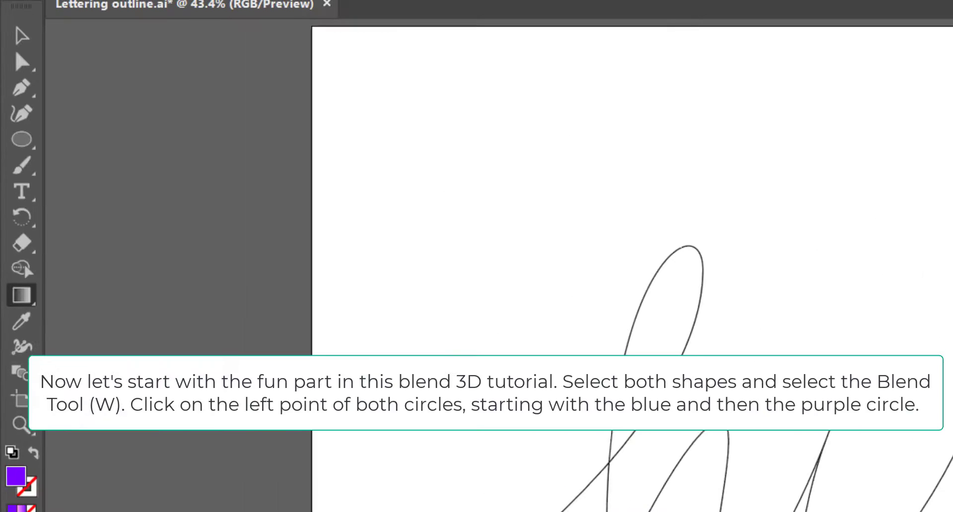
# Blend the blue circle into the purple circle with the Blend tool
pyautogui.click(23, 36)
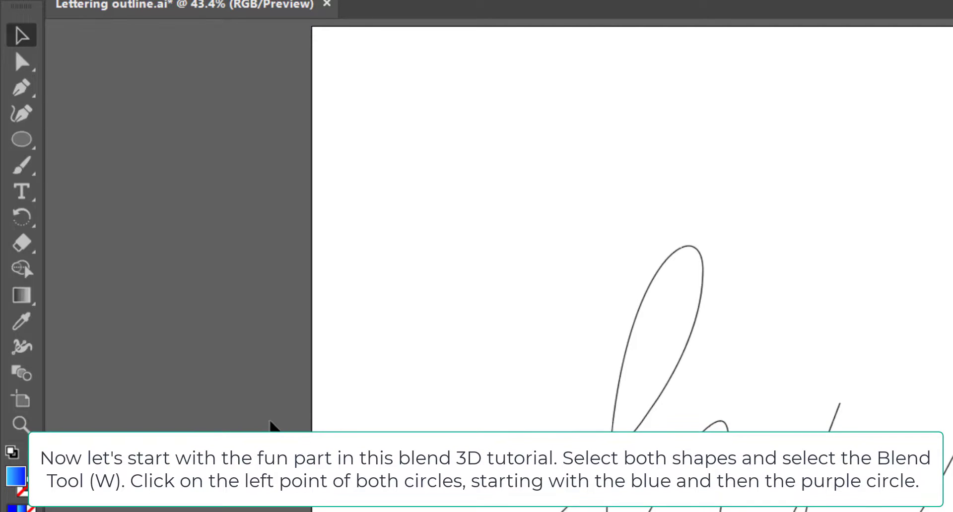
pyautogui.click(22, 372)
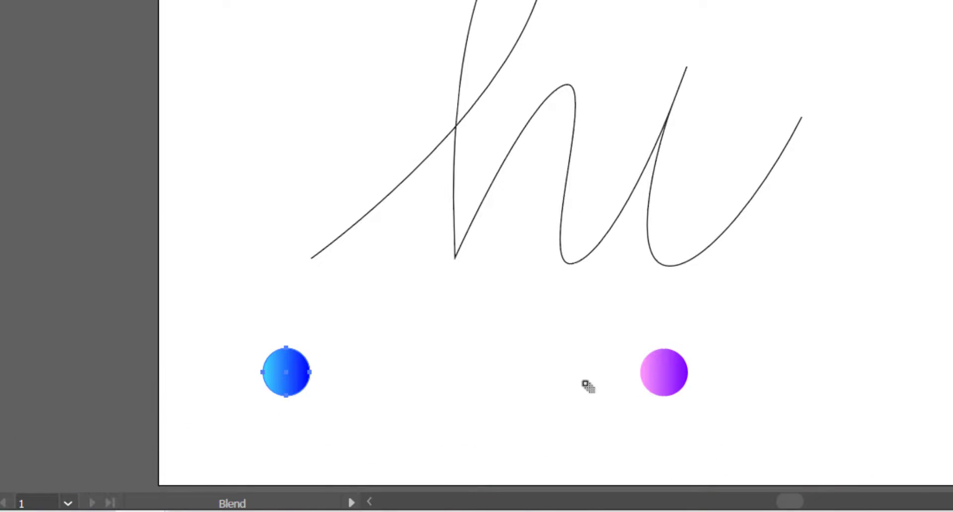
pyautogui.click(664, 382)
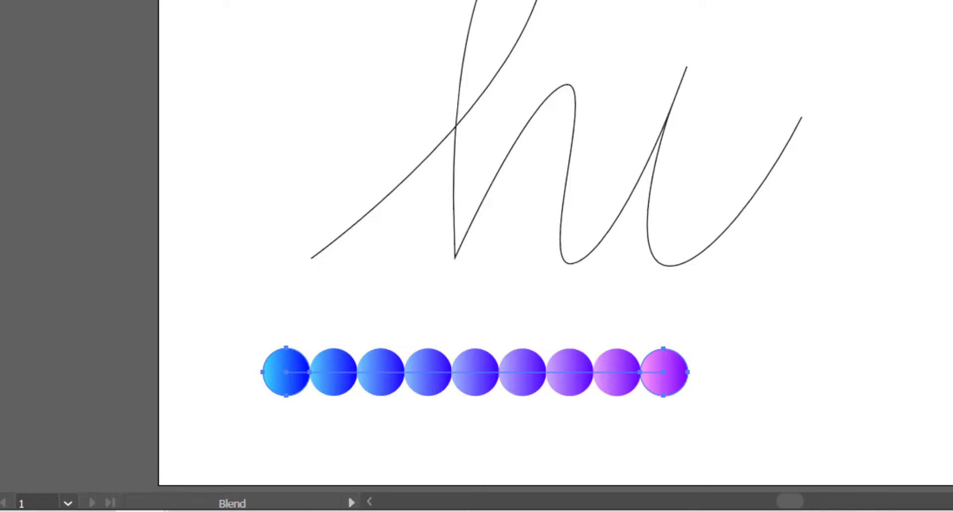
# Set the blend's spacing between the two circles to Specified Distance at 1 px
pyautogui.doubleClick(21, 101)
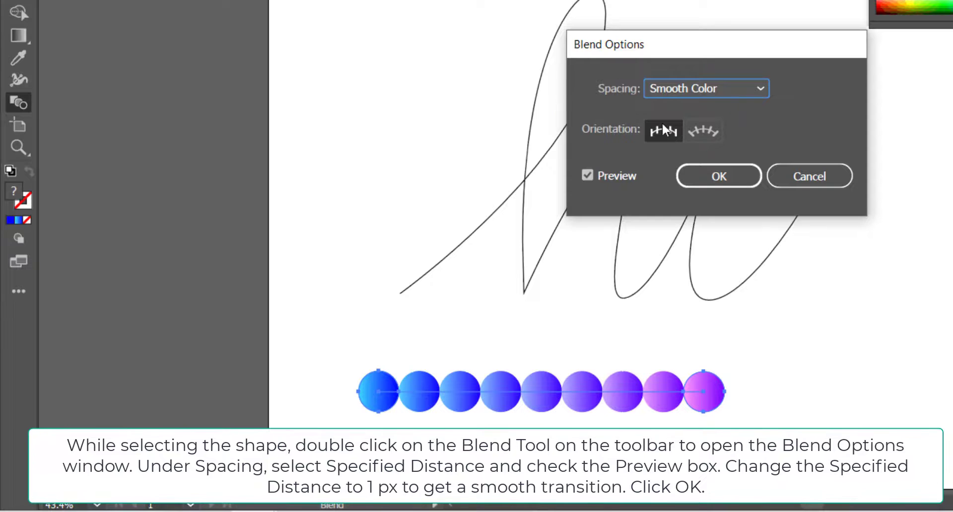
pyautogui.click(708, 89)
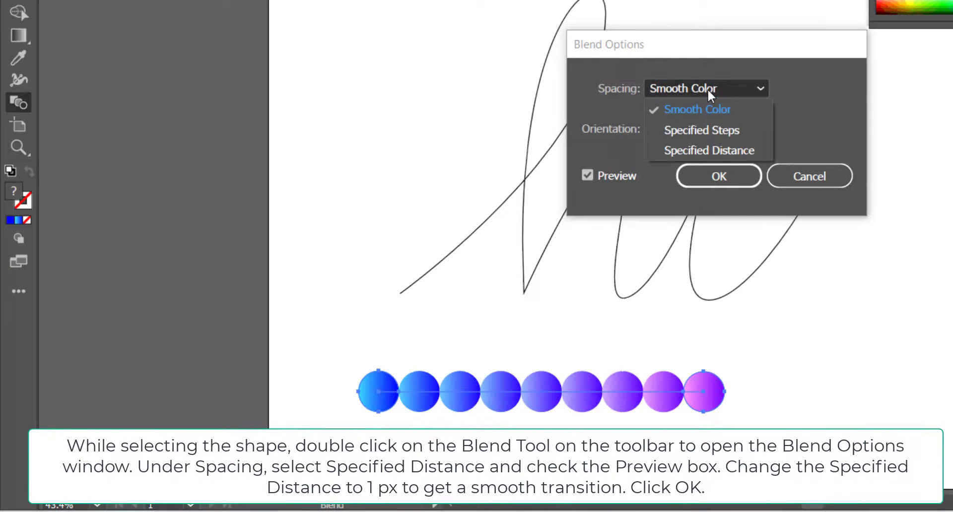
pyautogui.click(737, 151)
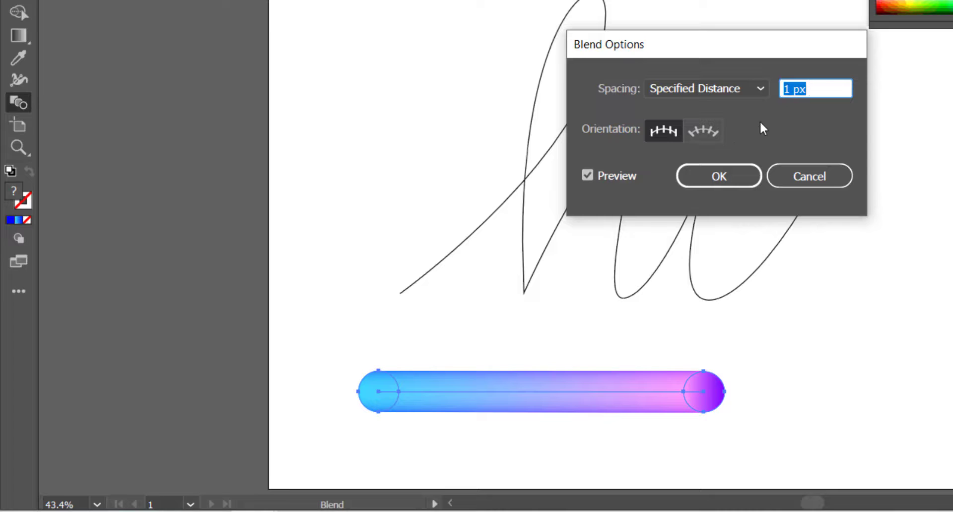
pyautogui.click(718, 176)
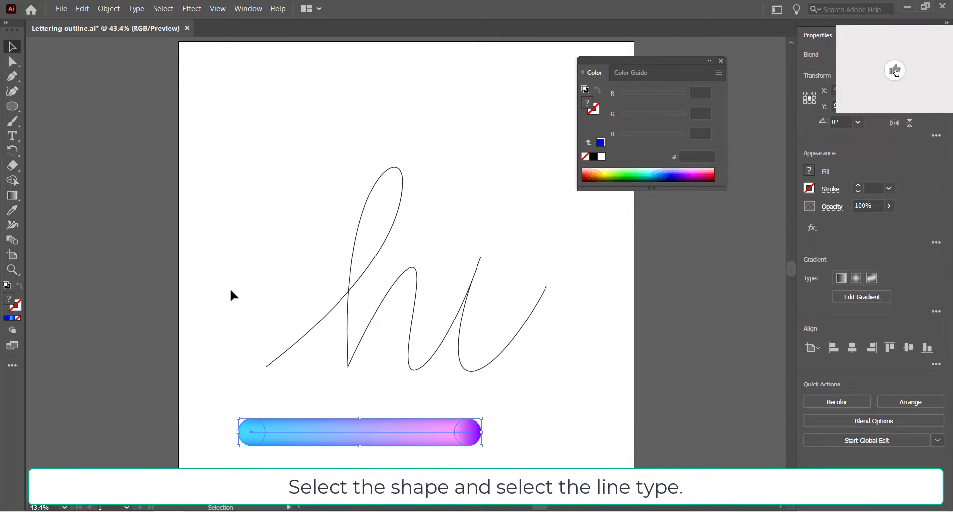
# Replace the blend's spine with the handwritten lettering path so the gradient follows the letters
pyautogui.moveTo(195, 264); pyautogui.dragTo(338, 458)
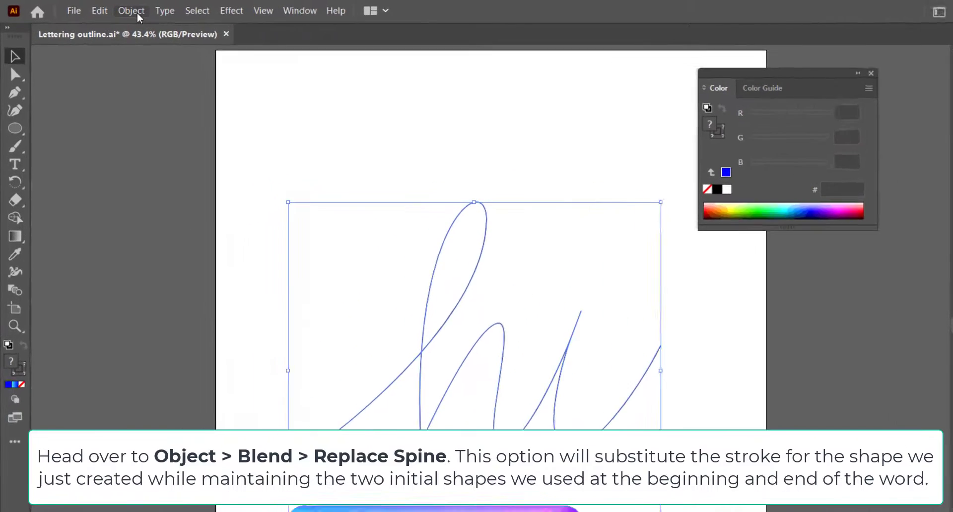
pyautogui.click(112, 9)
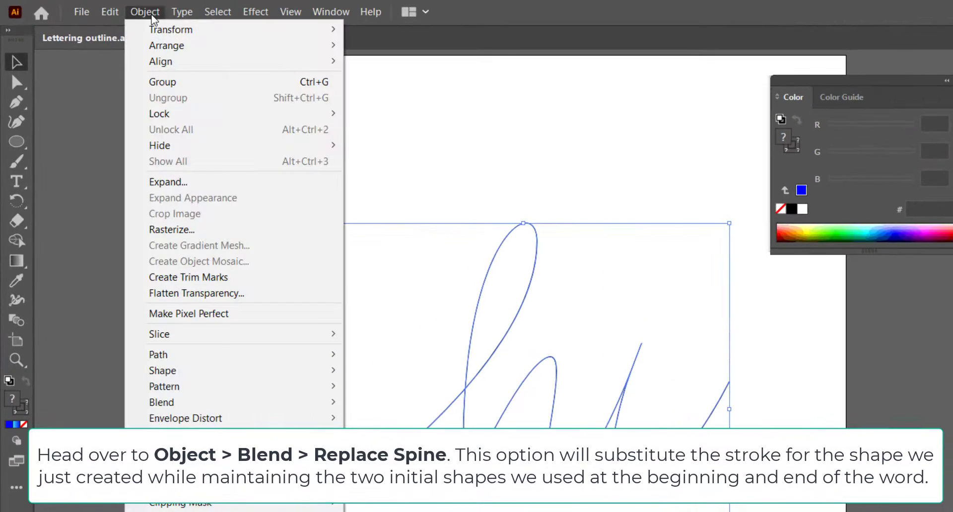
pyautogui.moveTo(215, 402)
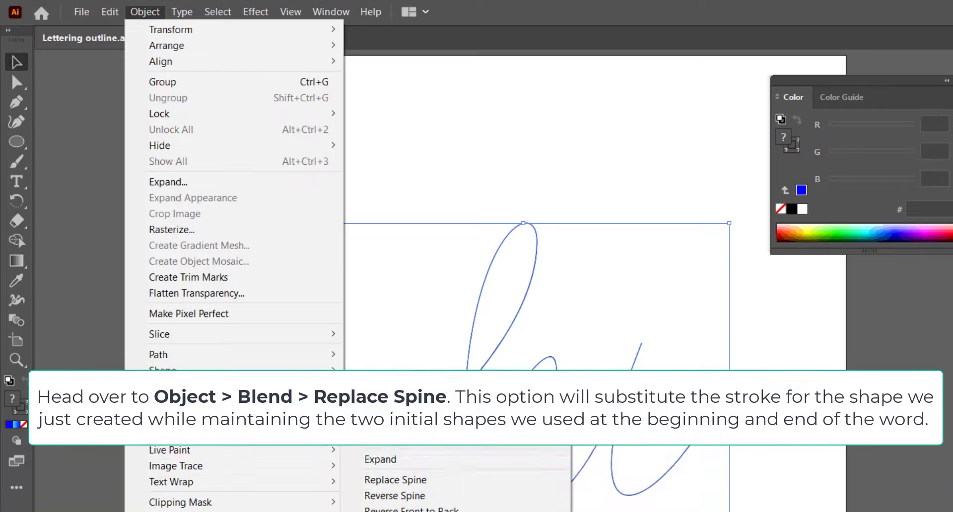
pyautogui.click(454, 485)
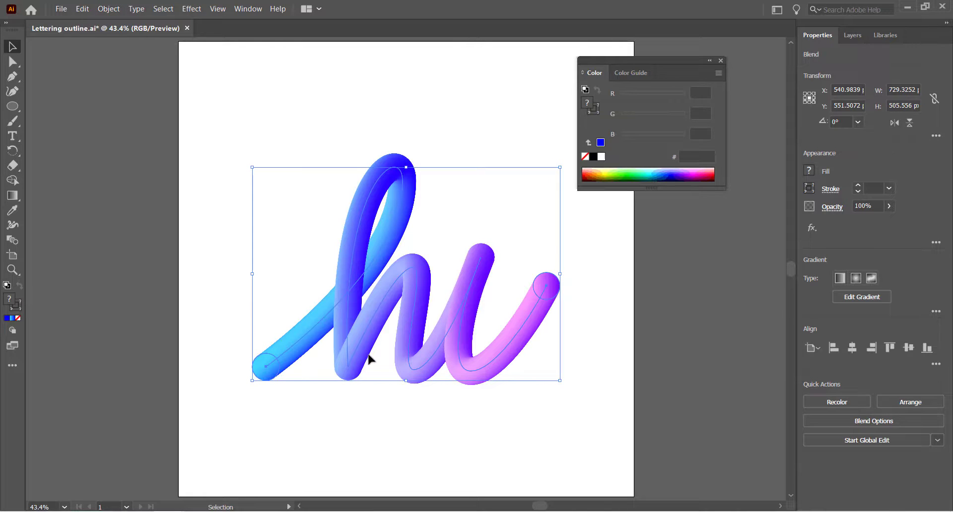
pyautogui.click(216, 283)
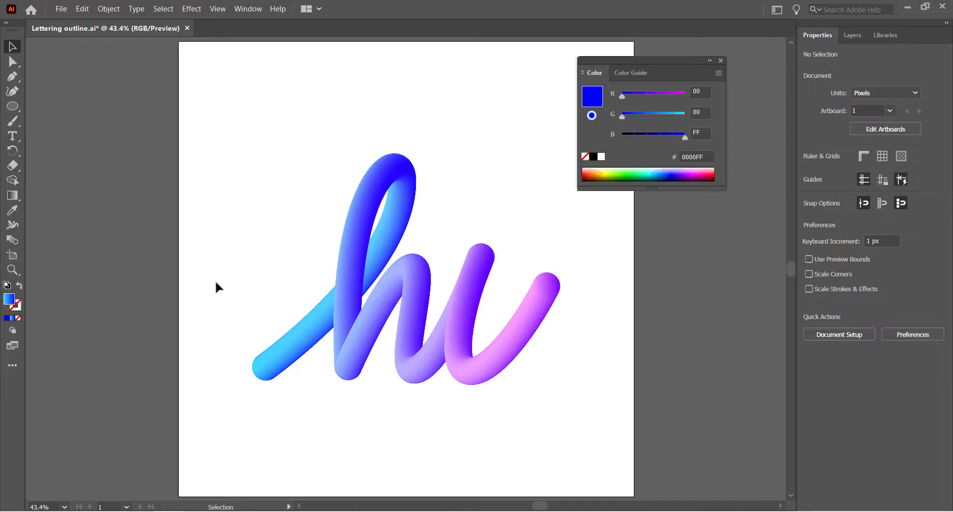
# Inspect the blended lettering in outline view and return to the colored preview
pyautogui.click(349, 274)
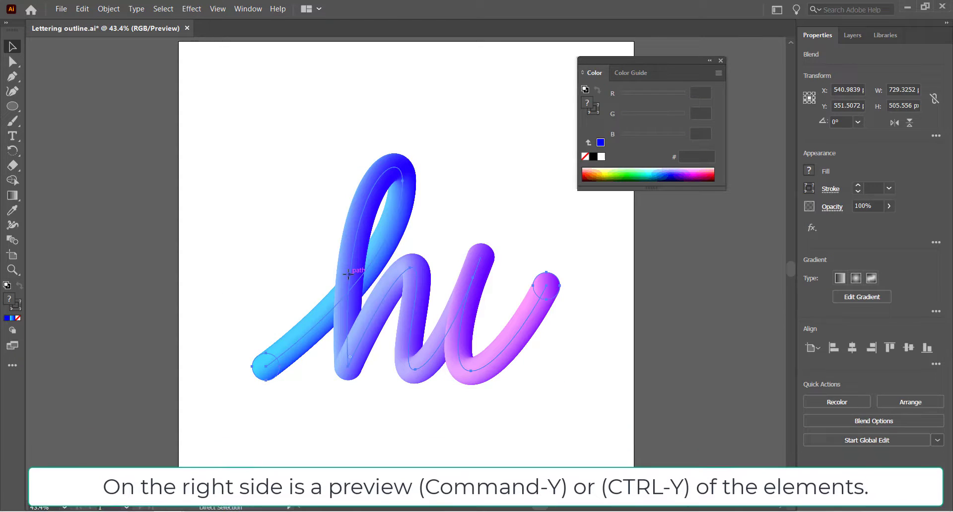
pyautogui.hotkey('ctrl', 'y')
pyautogui.hotkey('ctrl', 'y')
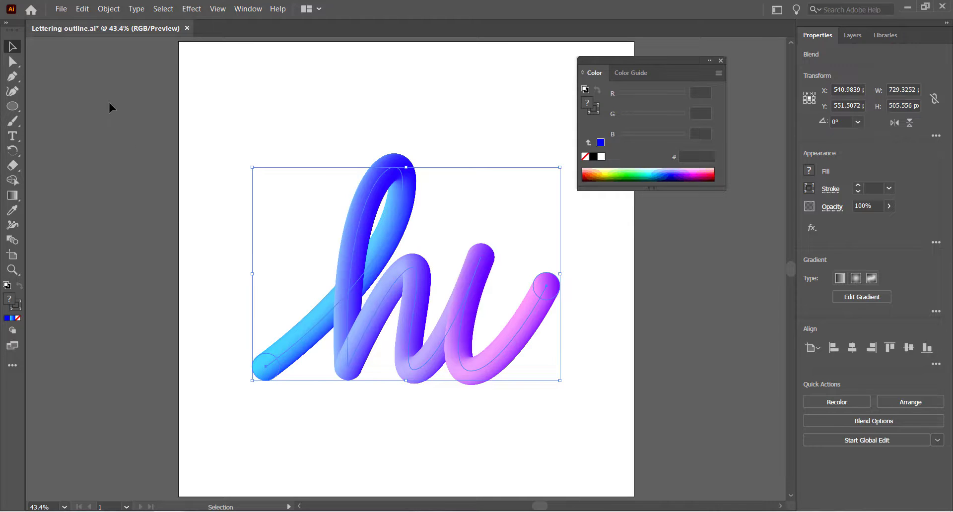
# Copy the purple circle at the end of the lettering and place the copy above the i as its dot
pyautogui.click(13, 62)
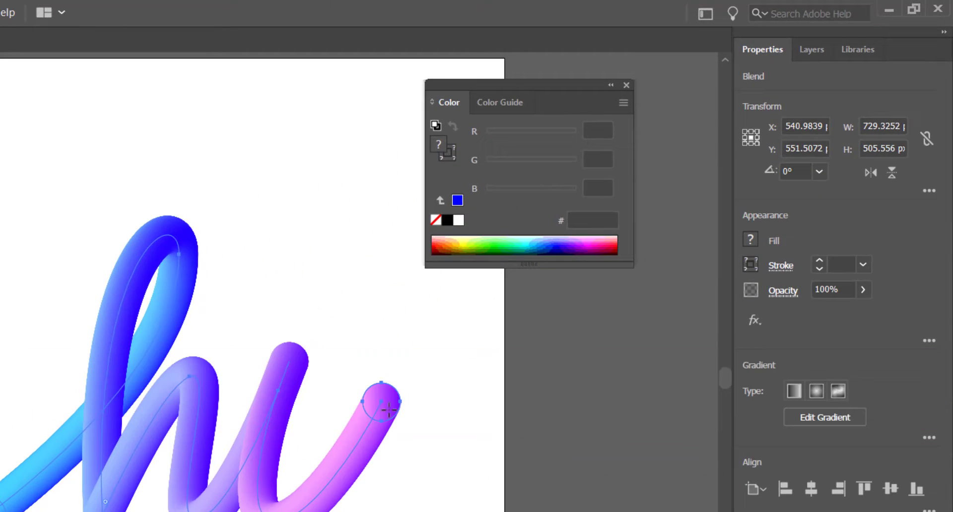
pyautogui.click(403, 334)
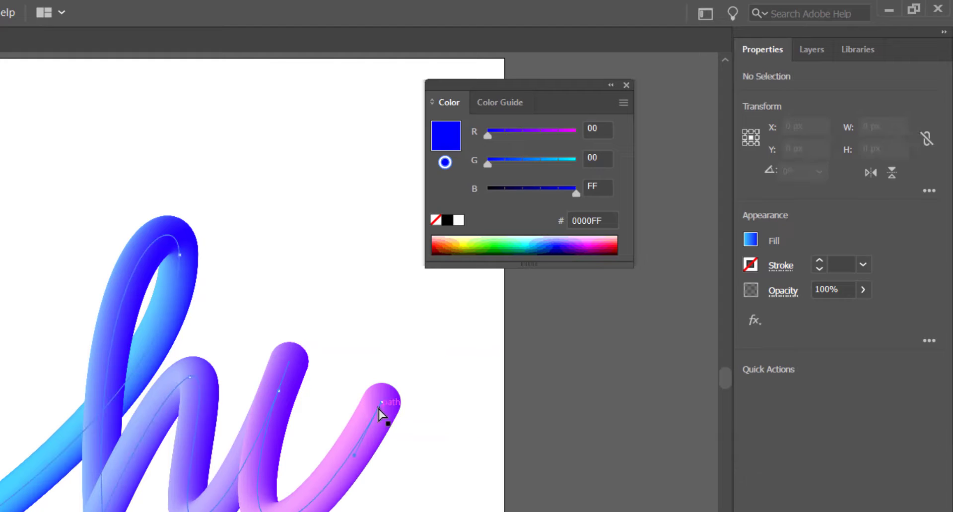
pyautogui.click(379, 408)
pyautogui.click(395, 338)
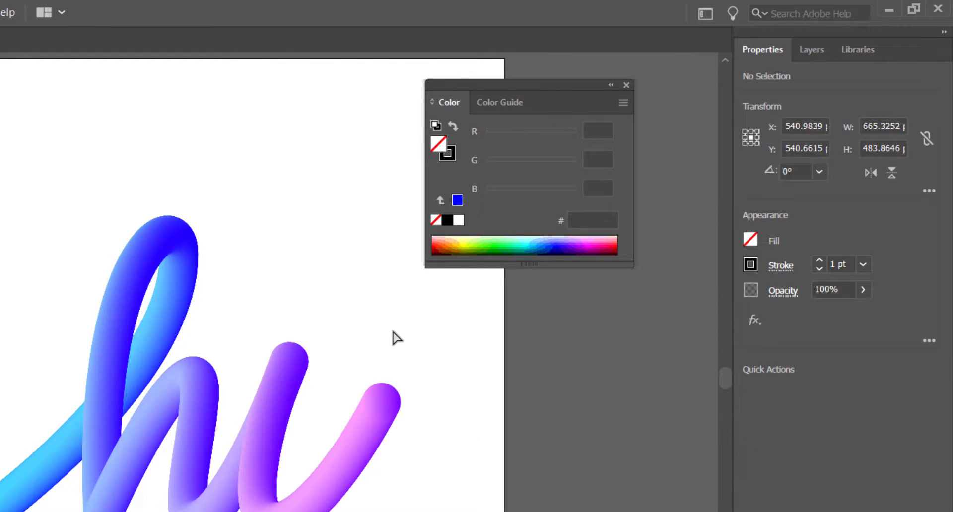
pyautogui.click(395, 407)
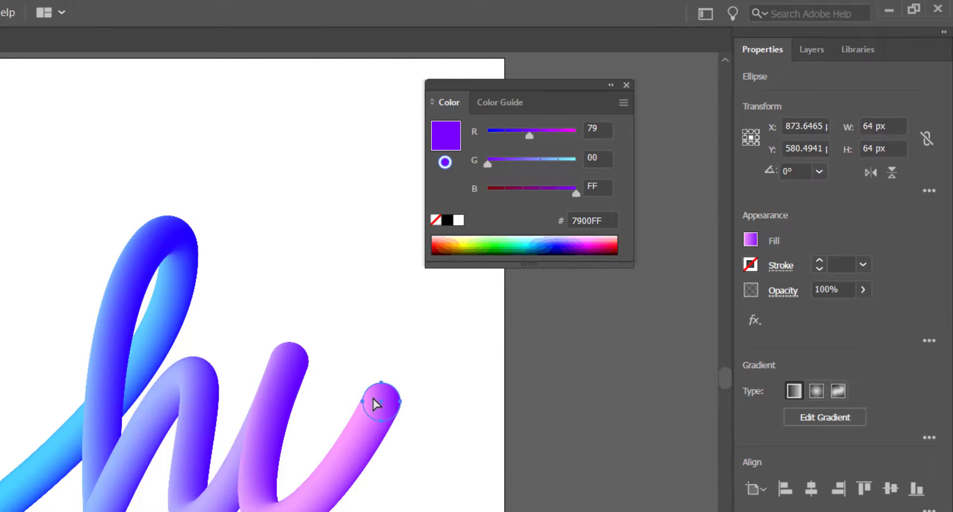
pyautogui.press('a')
pyautogui.hotkey('ctrl', 'c')
pyautogui.hotkey('ctrl', 'v')
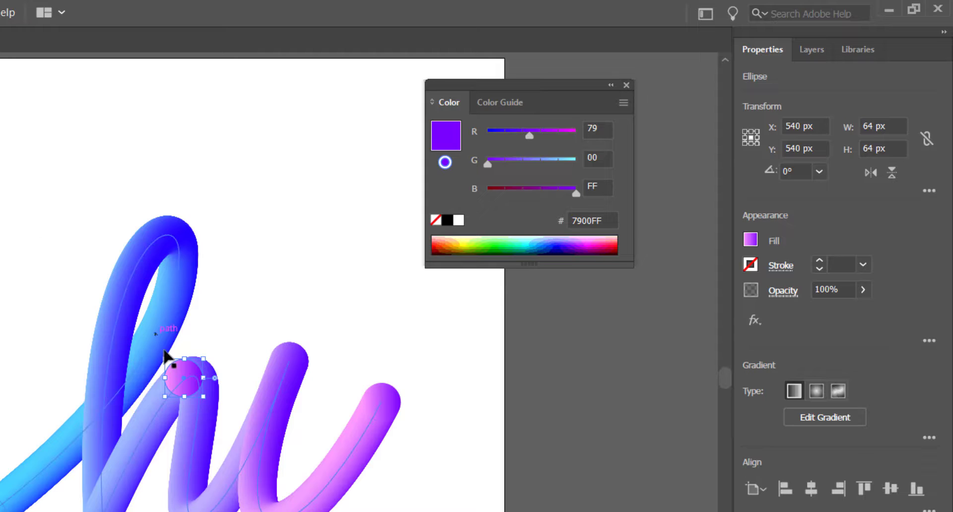
pyautogui.moveTo(177, 374); pyautogui.dragTo(304, 290)
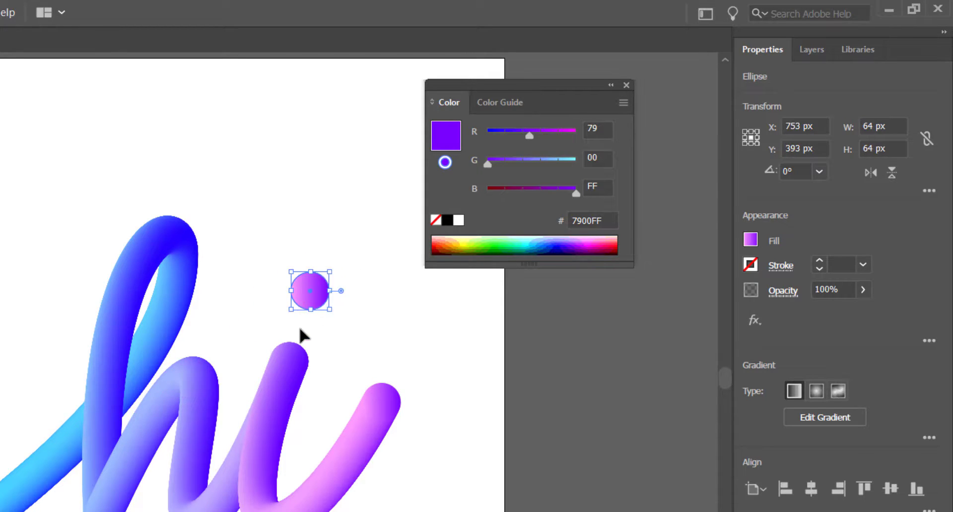
pyautogui.click(626, 85)
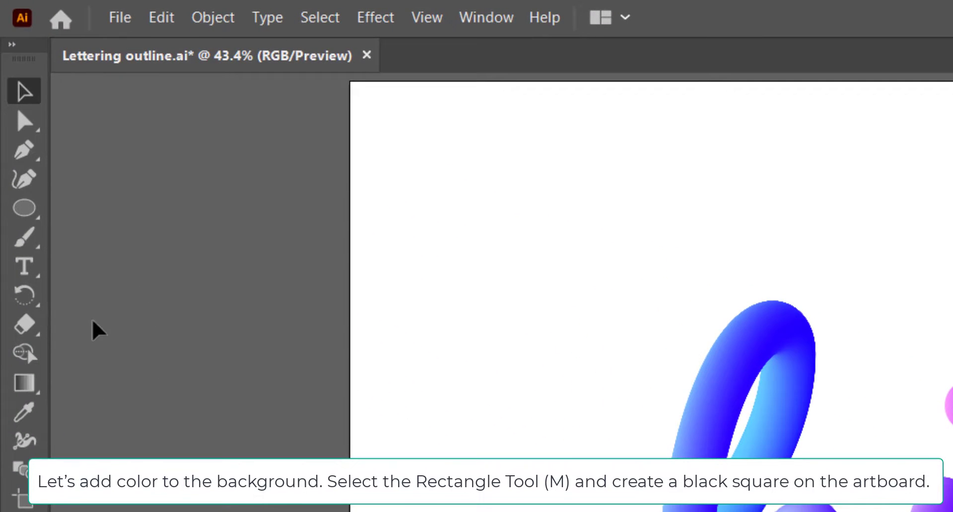
# Draw a 1080 × 1080 px square covering the whole artboard with the Rectangle tool
pyautogui.click(25, 211)
pyautogui.click(99, 216)
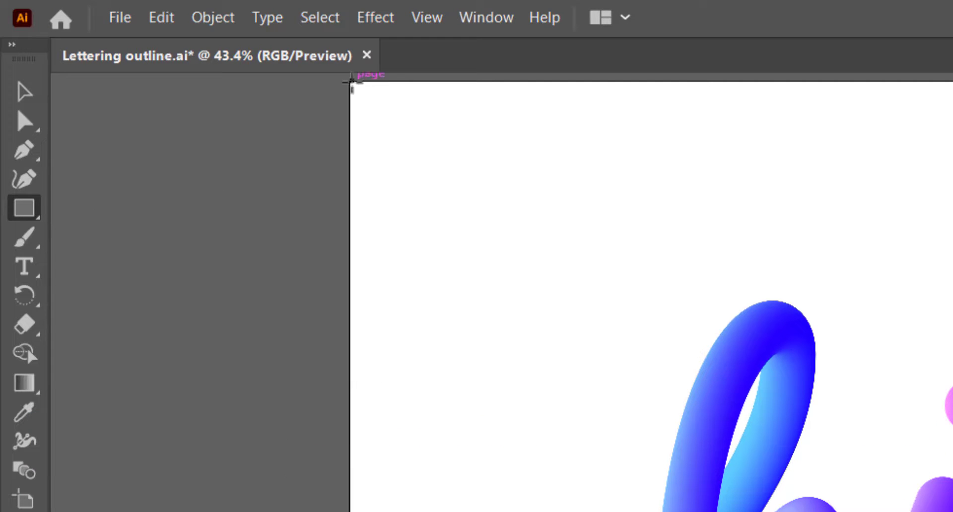
pyautogui.moveTo(350, 81); pyautogui.dragTo(633, 496)
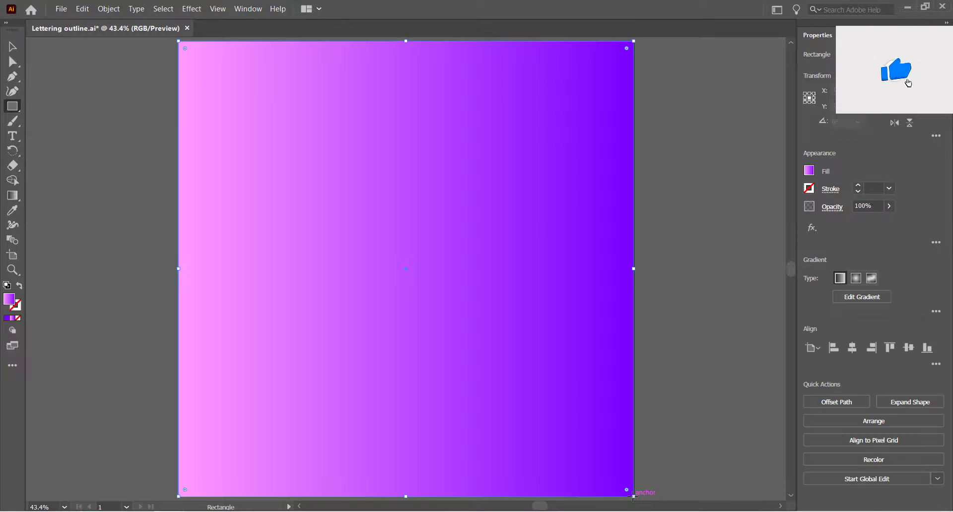
# Try to change the background square's gradient fill to #000000 in the Color Picker
pyautogui.doubleClick(9, 299)
pyautogui.moveTo(335, 295); pyautogui.dragTo(356, 337)
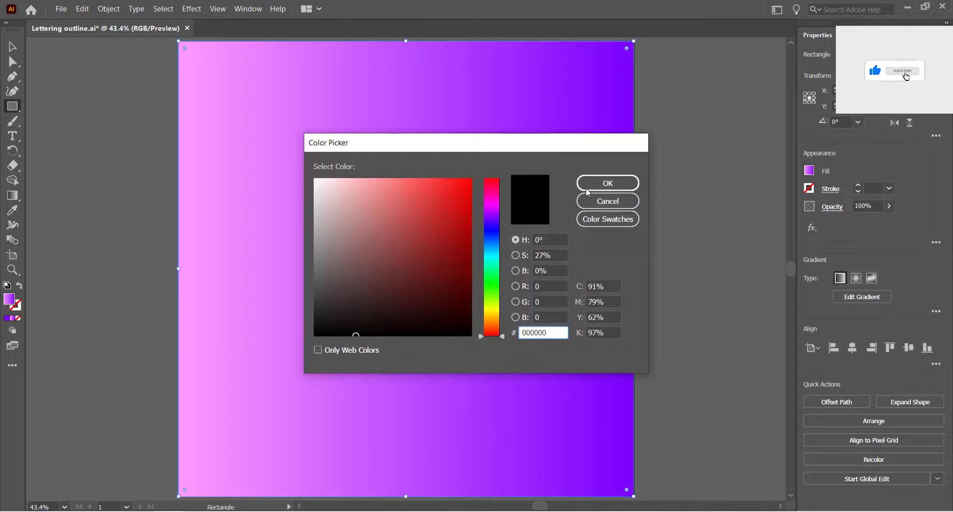
pyautogui.click(587, 193)
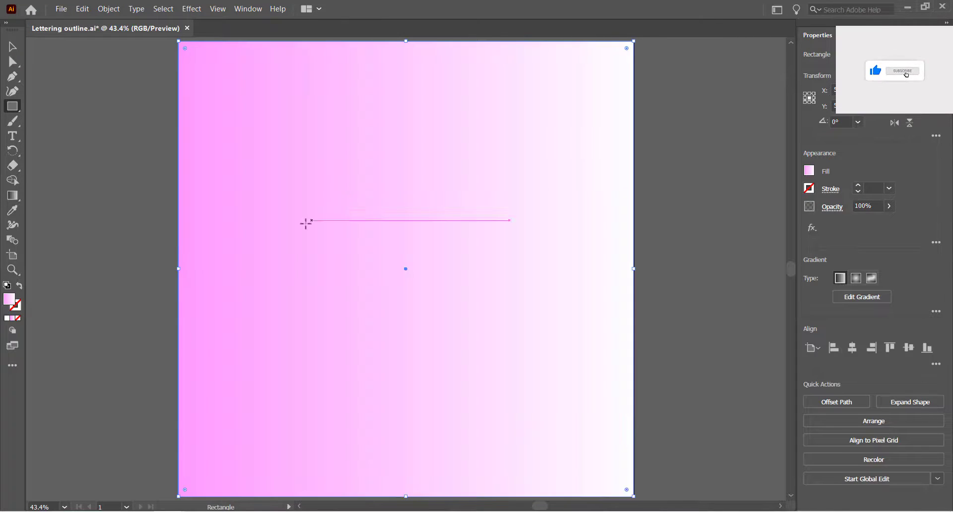
# Give the background square a solid black fill and no stroke
pyautogui.click(7, 286)
pyautogui.click(19, 286)
pyautogui.click(18, 309)
pyautogui.click(18, 318)
pyautogui.click(12, 47)
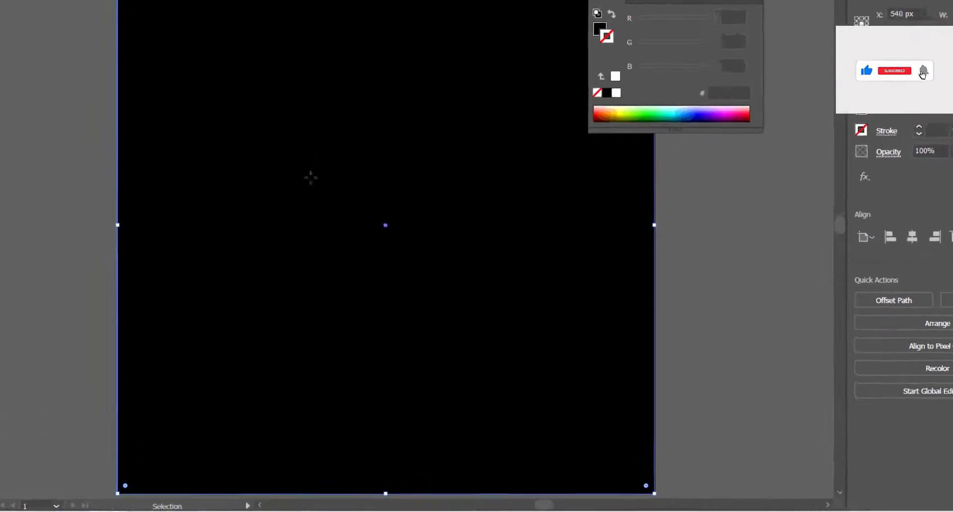
# Send the black square to the back behind the lettering and close the floating color controls
pyautogui.rightClick(311, 177)
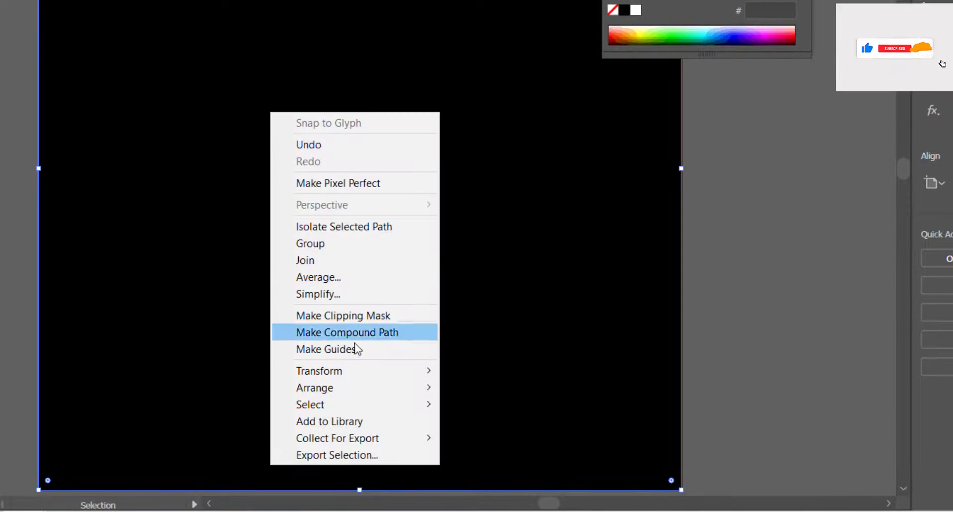
pyautogui.moveTo(409, 395)
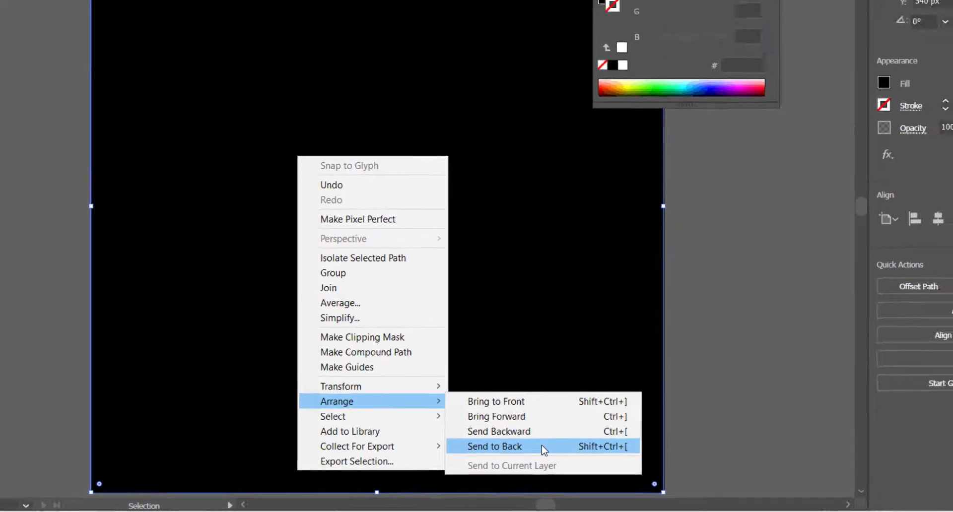
pyautogui.click(542, 442)
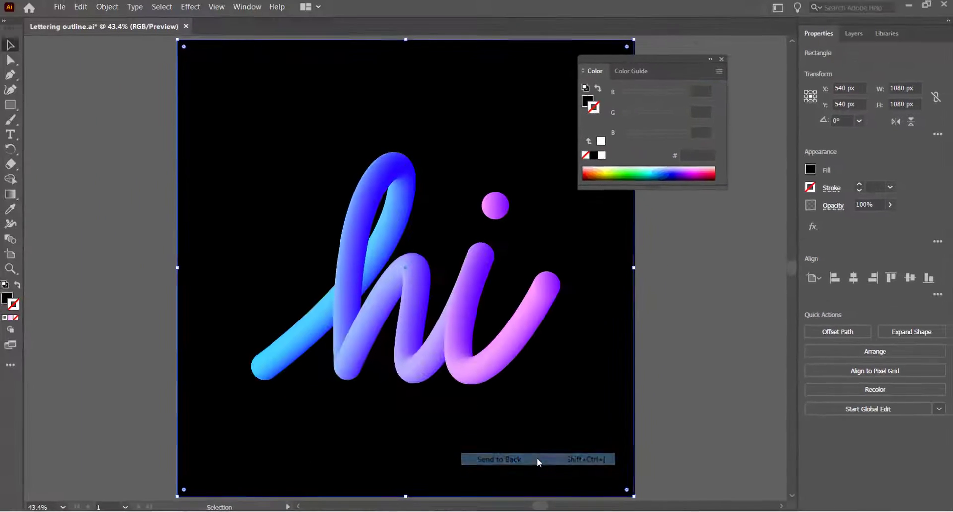
pyautogui.click(721, 61)
pyautogui.click(721, 59)
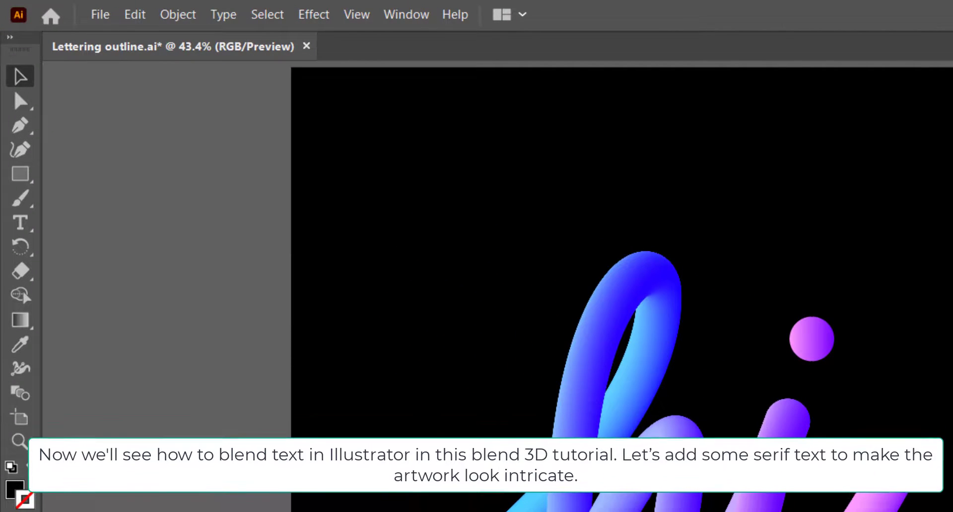
# Add the text "BYE" on the black background above and beside the h with the Type tool
pyautogui.click(22, 224)
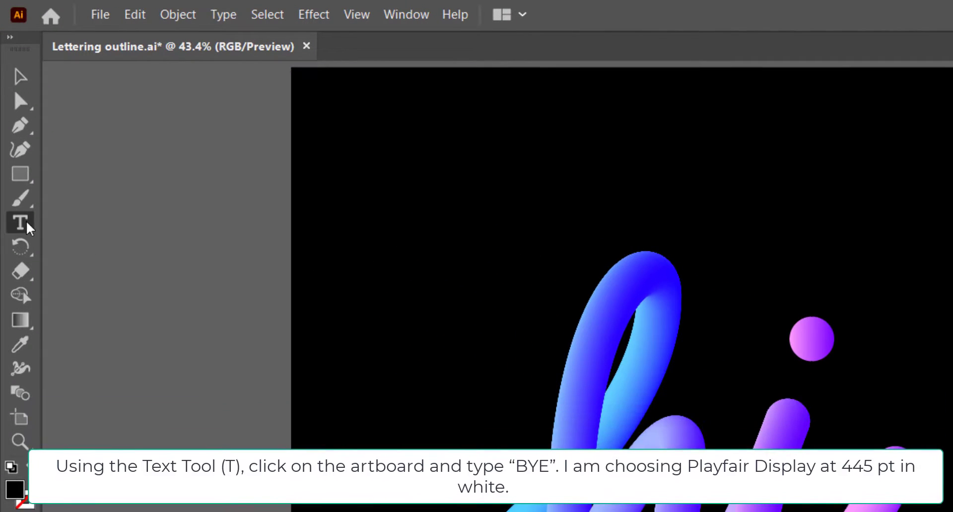
pyautogui.click(367, 193)
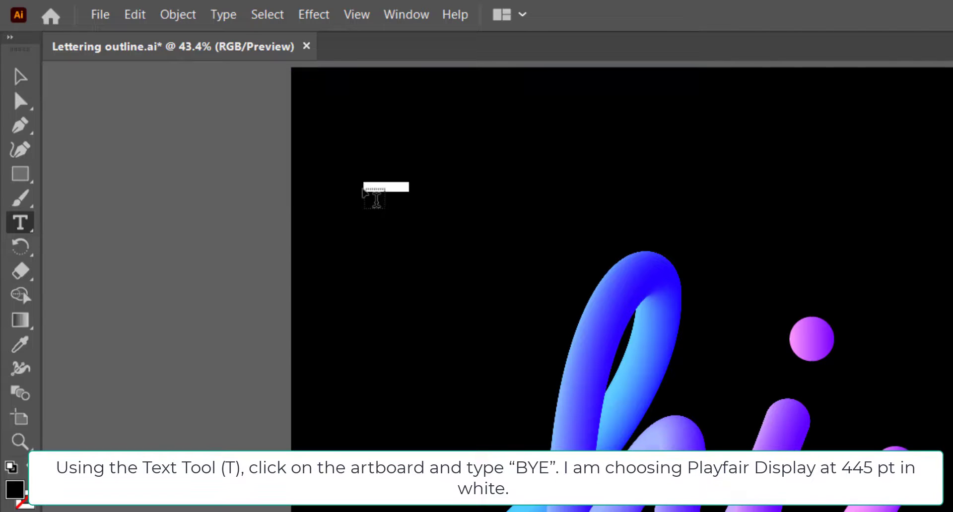
pyautogui.write('BYE')
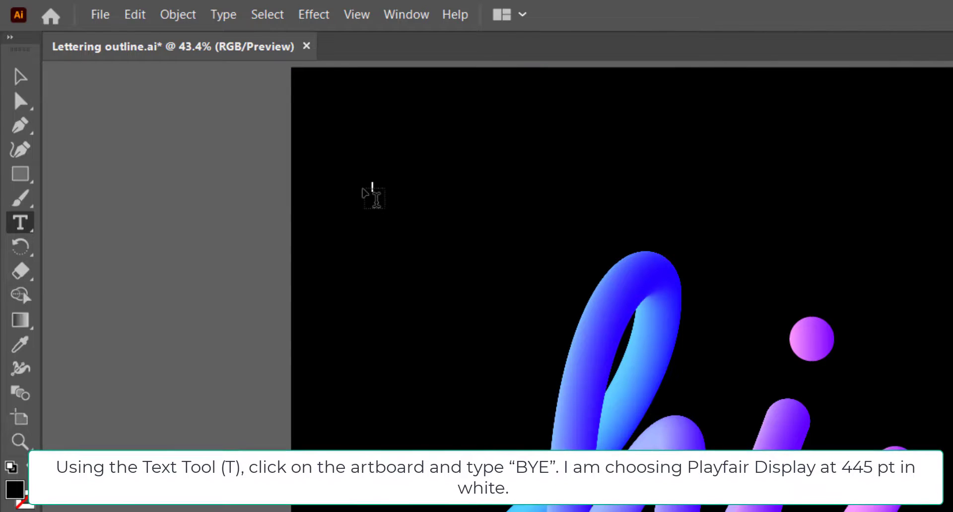
# Select the whole new text and enlarge its font size in repeated increments
pyautogui.hotkey('ctrl', 'a')
pyautogui.hotkey('ctrl', 'shift', '.')
pyautogui.hotkey('ctrl', 'shift', '.')
pyautogui.hotkey('ctrl', 'shift', '.')
pyautogui.hotkey('ctrl', 'shift', '.')
pyautogui.hotkey('ctrl', 'shift', '.')
pyautogui.hotkey('ctrl', 'shift', '.')
pyautogui.hotkey('ctrl', 'shift', '.')
pyautogui.hotkey('ctrl', 'shift', '.')
pyautogui.hotkey('ctrl', 'shift', '.')
pyautogui.hotkey('ctrl', 'shift', '.')
pyautogui.hotkey('ctrl', 'shift', '.')
pyautogui.hotkey('ctrl', 'shift', '.')
pyautogui.hotkey('ctrl', 'shift', '.')
pyautogui.hotkey('ctrl', 'shift', '.')
pyautogui.hotkey('ctrl', 'shift', '.')
pyautogui.hotkey('ctrl', 'shift', '.')
pyautogui.hotkey('ctrl', 'shift', '.')
pyautogui.hotkey('ctrl', 'shift', '.')
pyautogui.hotkey('ctrl', 'shift', '.')
pyautogui.hotkey('ctrl', 'shift', '.')
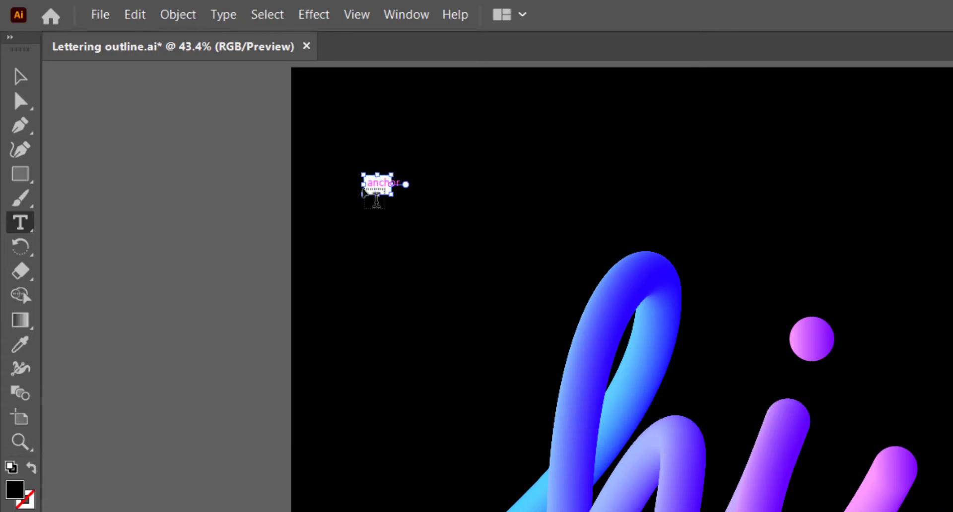
pyautogui.hotkey('ctrl', 'shift', '.')
pyautogui.hotkey('ctrl', 'shift', '.')
pyautogui.hotkey('ctrl', 'shift', '.')
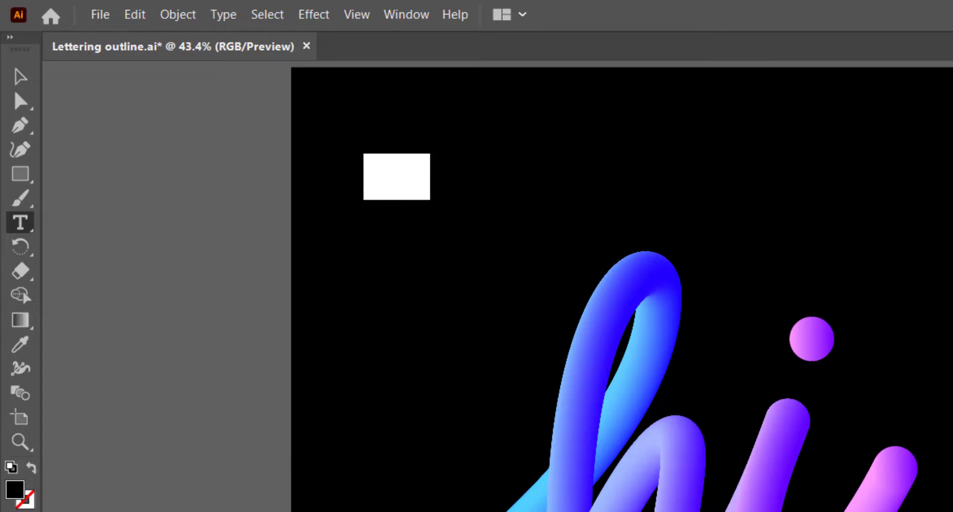
# Set the new text's font size to 445 pt
pyautogui.doubleClick(716, 109)
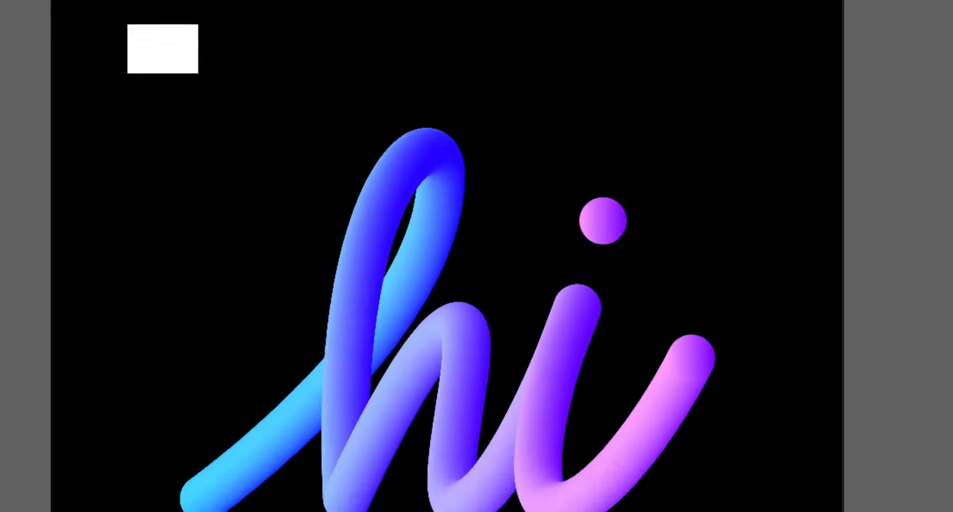
pyautogui.write('445pt')
pyautogui.press('Return')
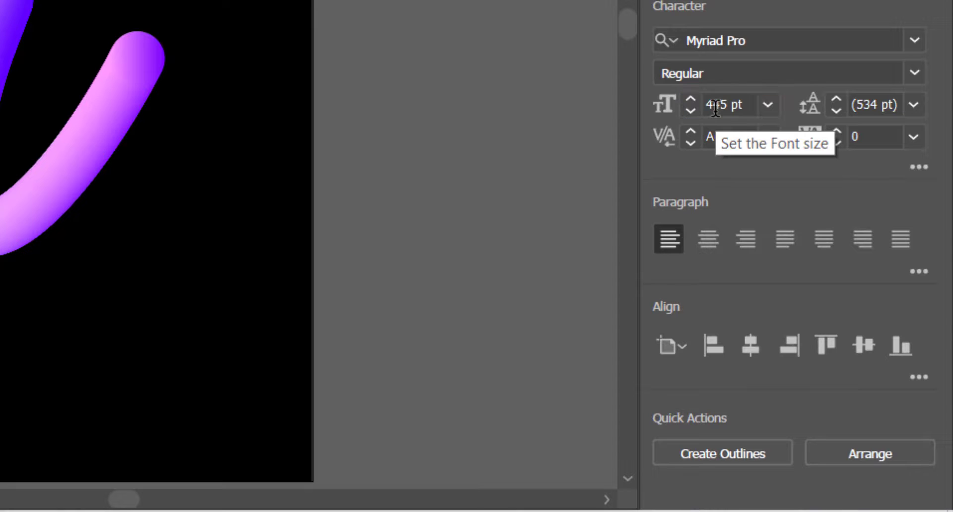
# Change the font of the BYE text to Playfair Display Regular
pyautogui.click(756, 35)
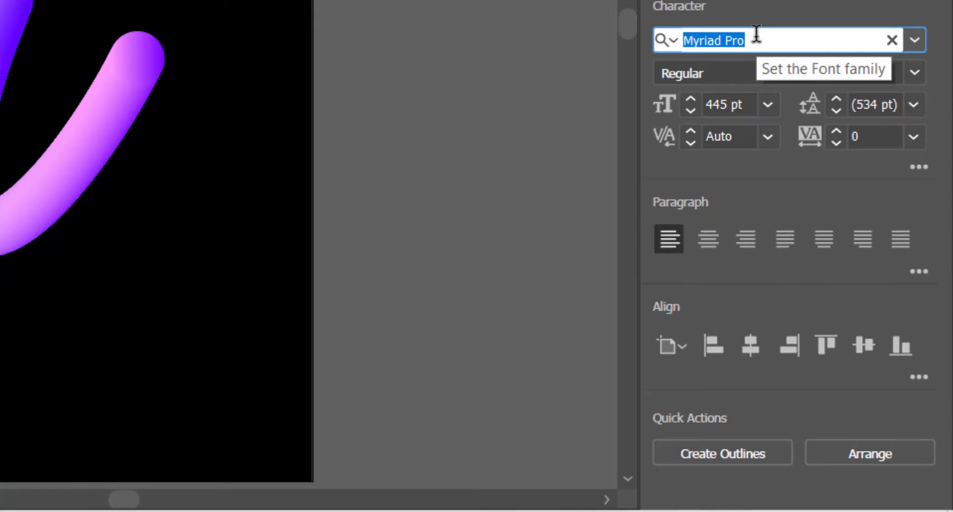
pyautogui.write('PLAY')
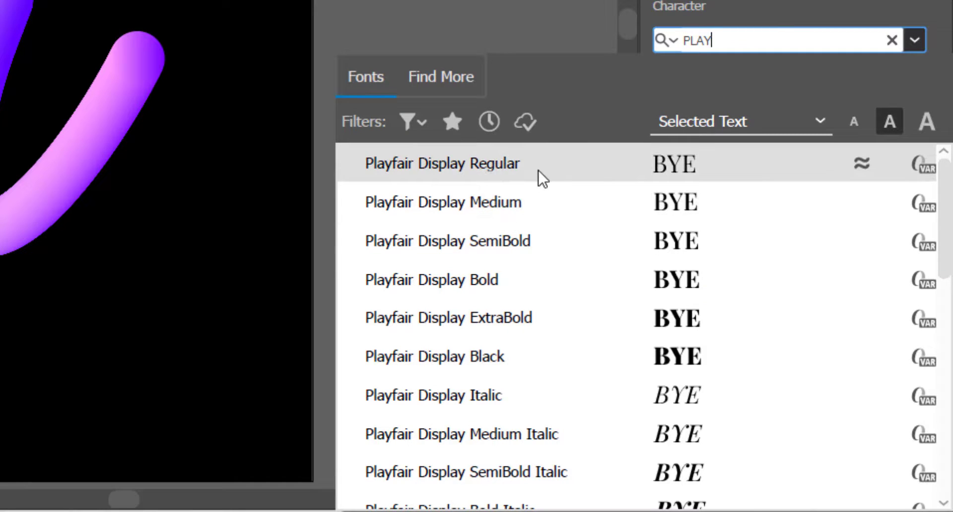
pyautogui.click(539, 170)
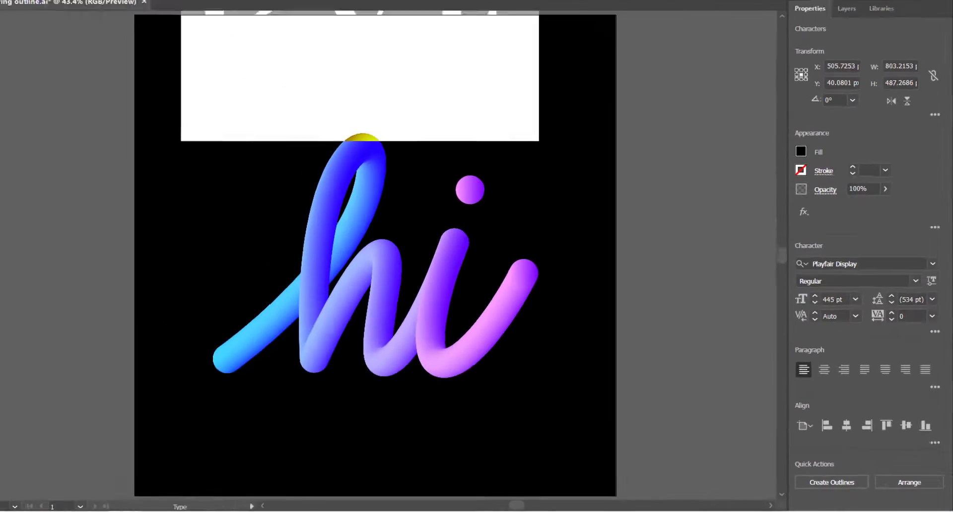
# Set the fill color of the BYE text to white (FFFFFF)
pyautogui.doubleClick(10, 300)
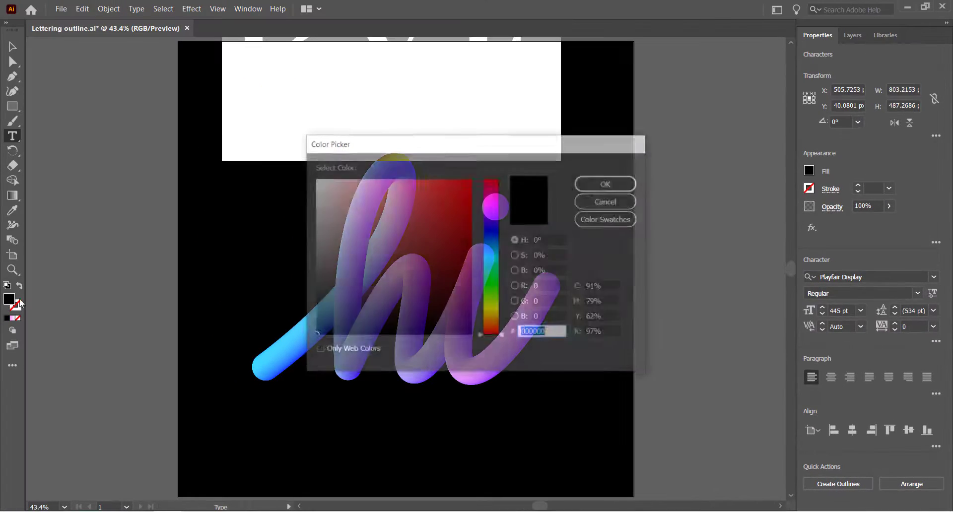
pyautogui.moveTo(354, 265); pyautogui.dragTo(310, 170)
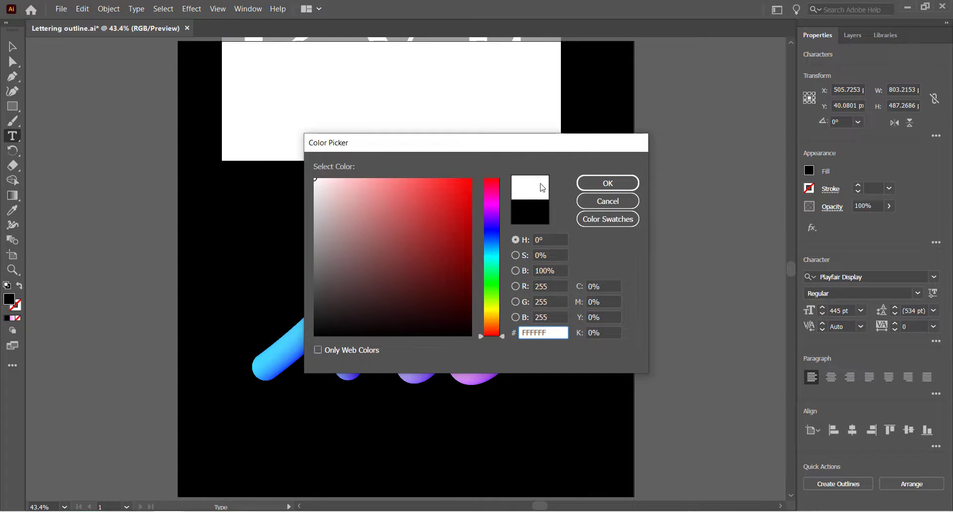
pyautogui.click(604, 187)
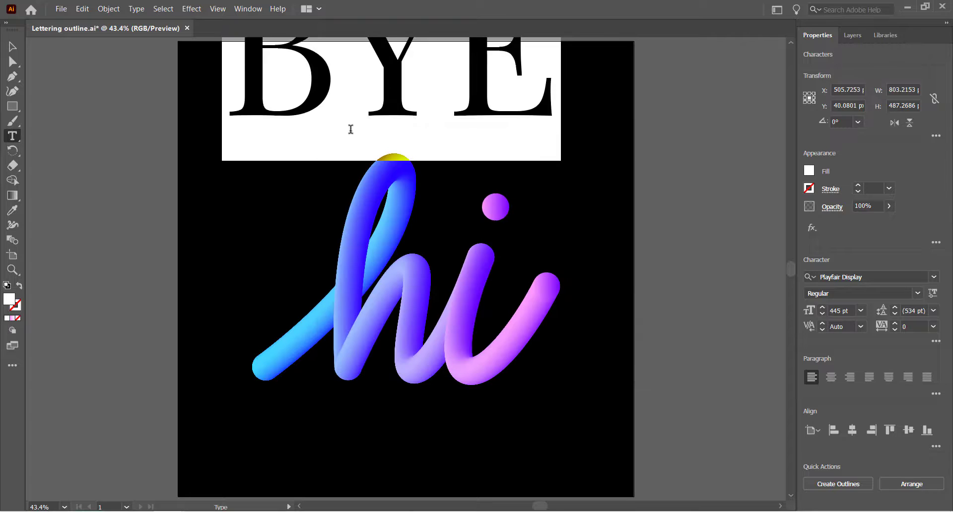
# Move the BYE text down over the hi lettering and send it one level behind the lettering
pyautogui.click(12, 46)
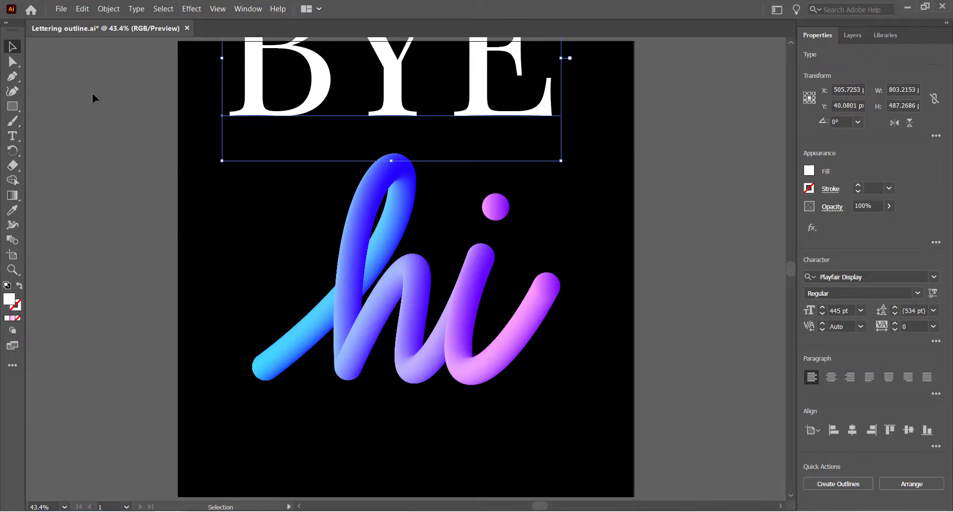
pyautogui.moveTo(307, 95); pyautogui.dragTo(322, 353)
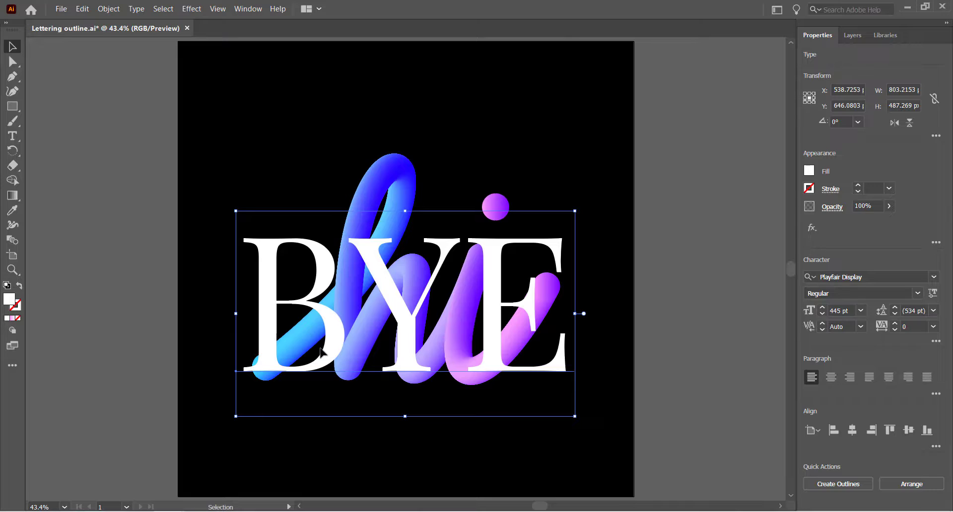
pyautogui.hotkey('ctrl', '[')
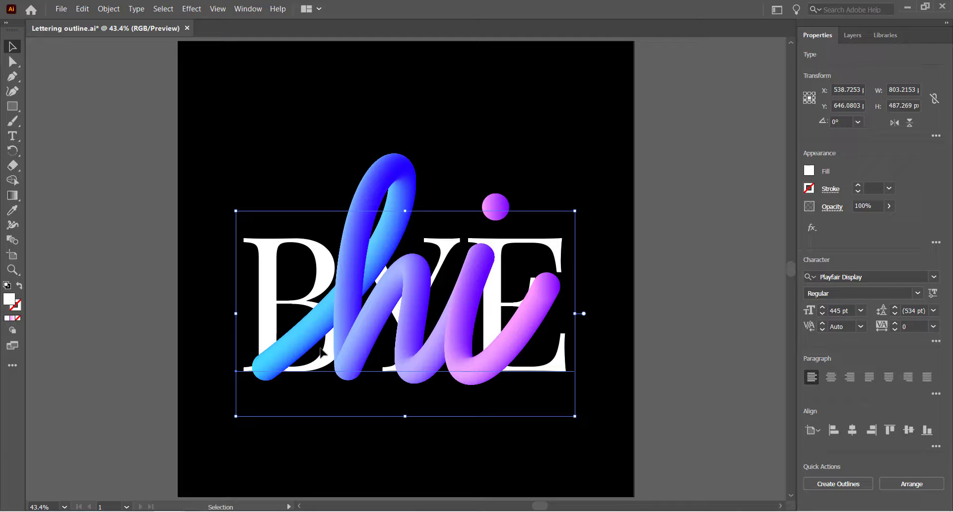
# Nudge the BYE text horizontally to an X position of about 535.7 px and bring it in front of the hi lettering
pyautogui.press('Left')
pyautogui.press('Left')
pyautogui.press('Left')
pyautogui.press('Left')
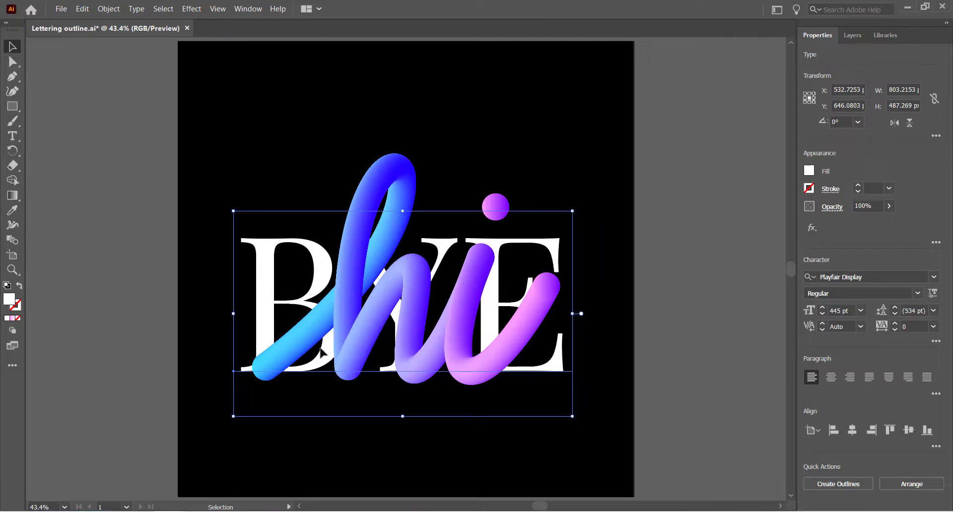
pyautogui.press('Left')
pyautogui.press('Left')
pyautogui.press('Left')
pyautogui.press('Left')
pyautogui.press('Left')
pyautogui.press('Left')
pyautogui.press('Left')
pyautogui.press('Left')
pyautogui.press('Left')
pyautogui.press('Left')
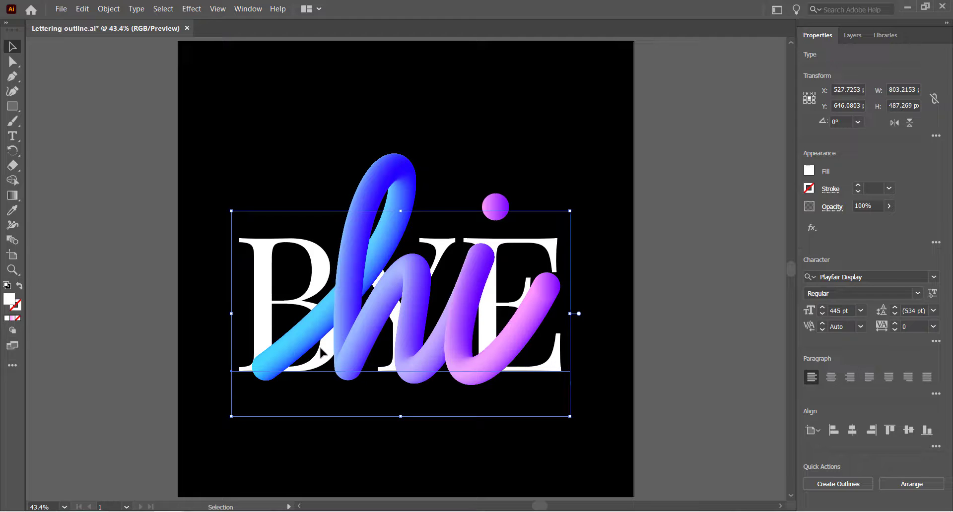
pyautogui.press('Right')
pyautogui.press('Right')
pyautogui.press('Right')
pyautogui.press('Right')
pyautogui.press('Right')
pyautogui.press('Right')
pyautogui.press('Right')
pyautogui.press('Right')
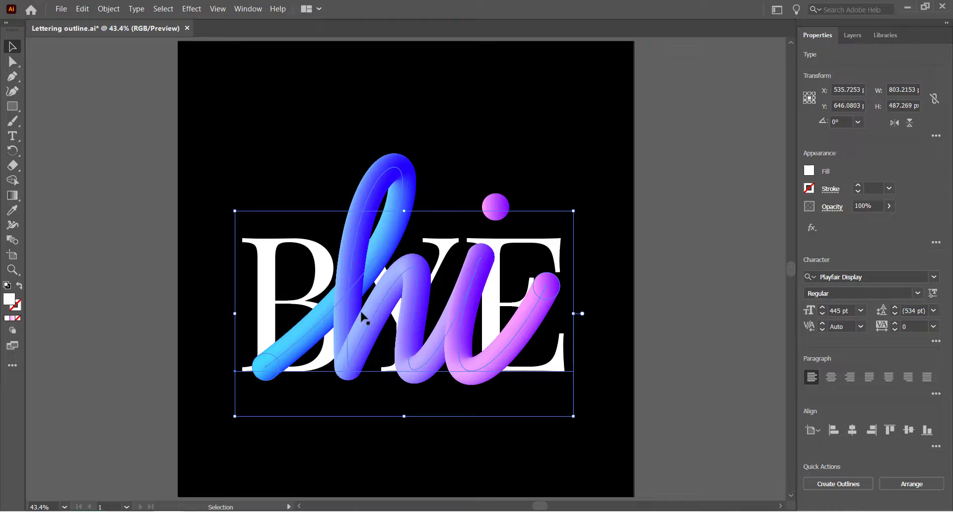
pyautogui.press('ctrl')
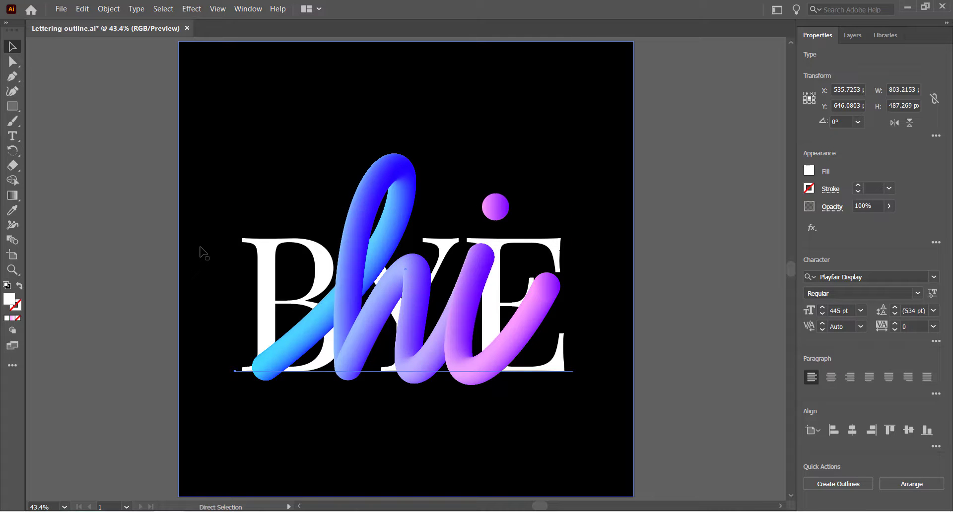
pyautogui.hotkey('ctrl', 'shift', ']')
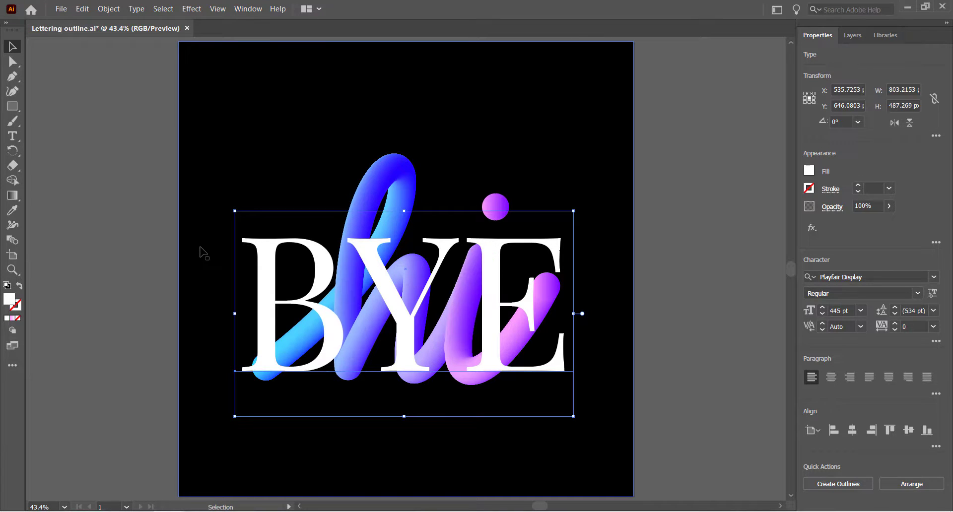
# Convert the BYE text to outlines, ungroup the resulting letters and deselect everything
pyautogui.rightClick(330, 349)
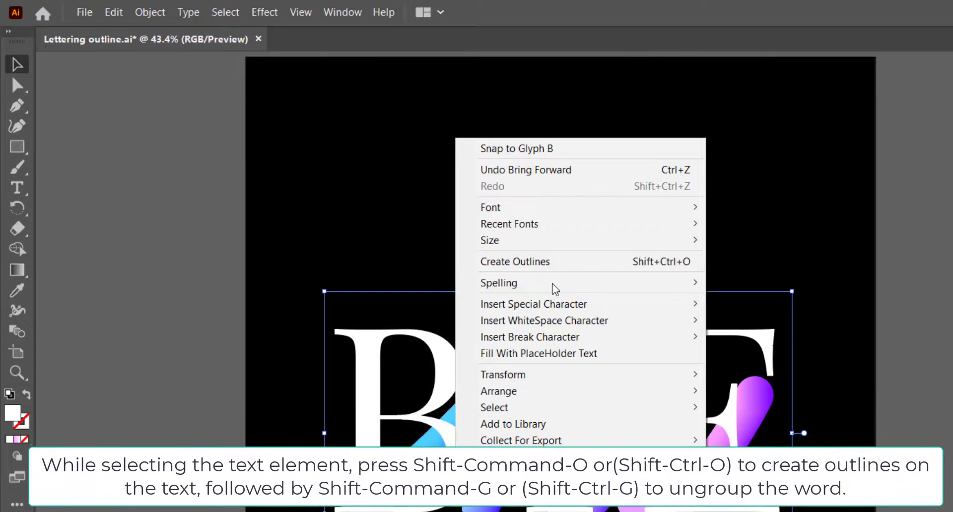
pyautogui.click(566, 263)
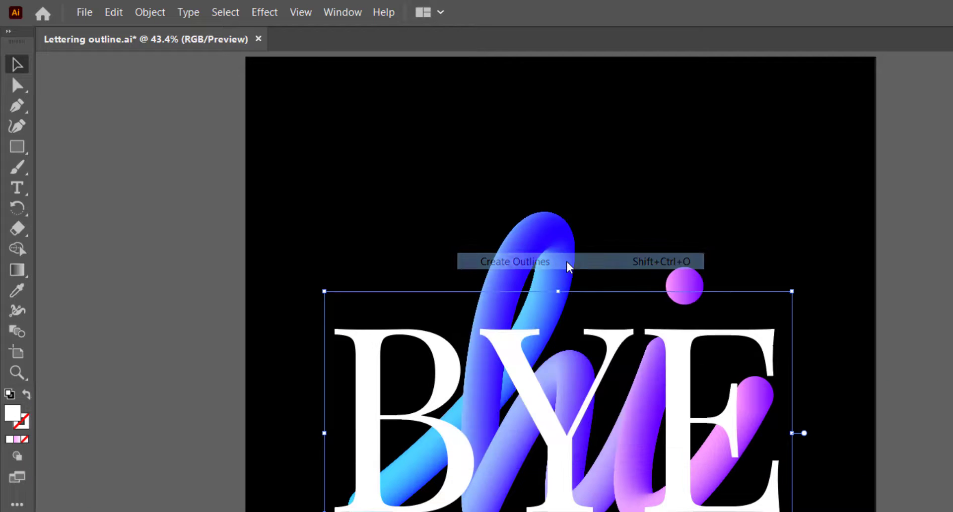
pyautogui.rightClick(462, 461)
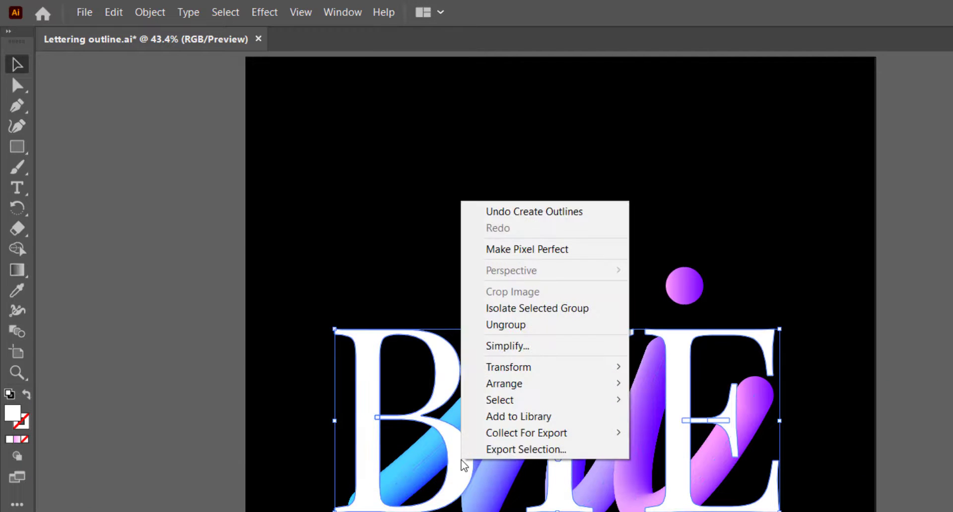
pyautogui.click(514, 326)
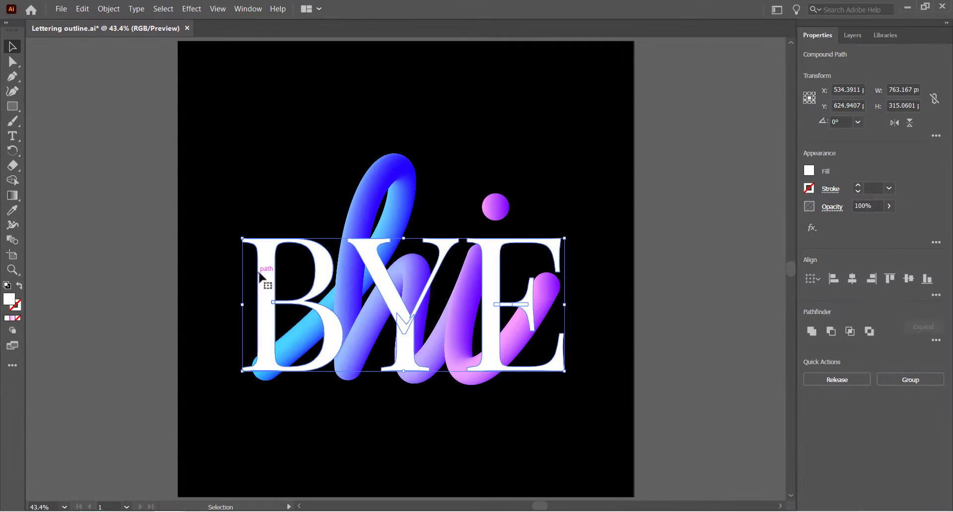
pyautogui.click(148, 231)
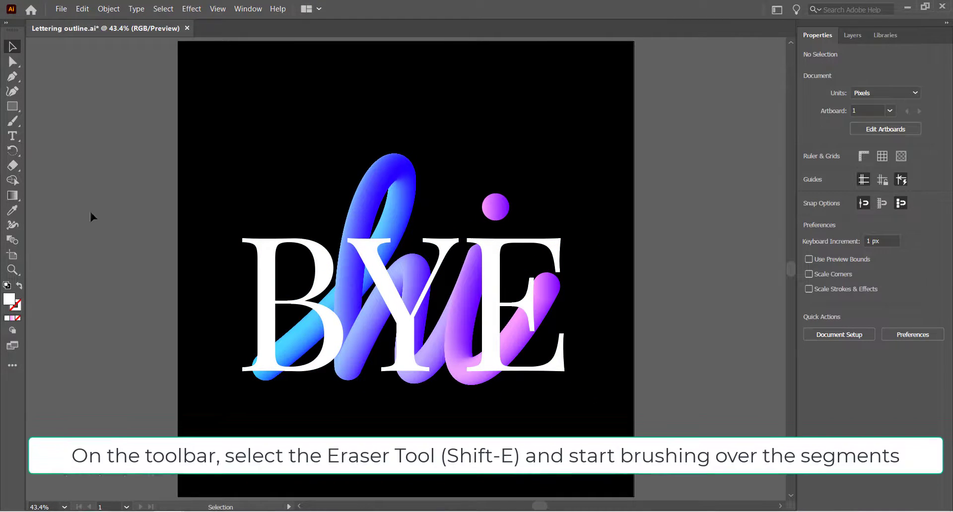
# Select the outlined BYE letters and erase the parts of the Y and E that cover the hi strokes with the Eraser tool
pyautogui.click(13, 167)
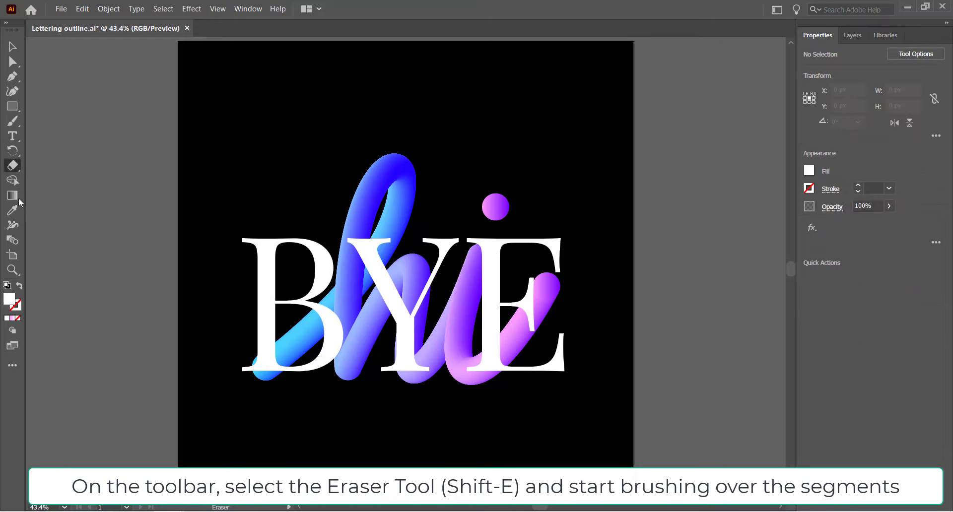
pyautogui.press('v')
pyautogui.click(401, 327)
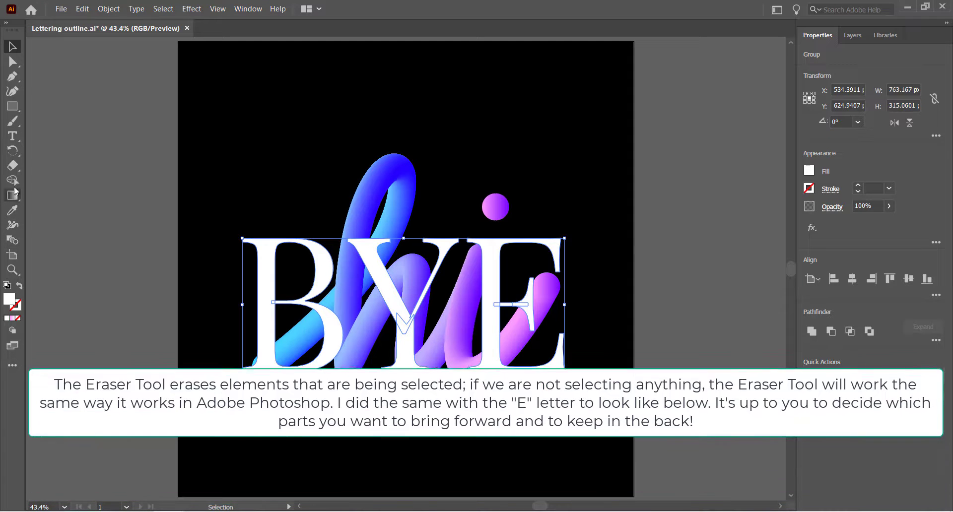
pyautogui.click(14, 168)
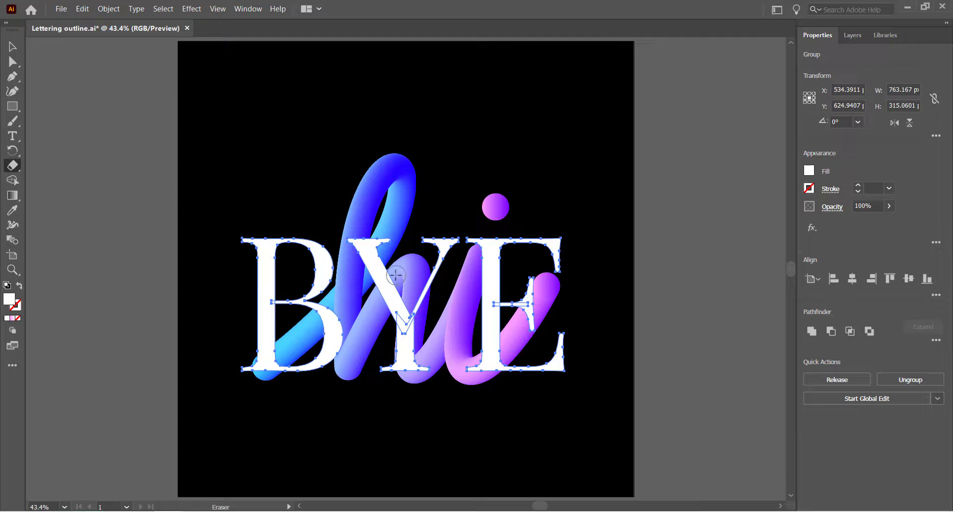
pyautogui.moveTo(395, 296); pyautogui.dragTo(400, 293)
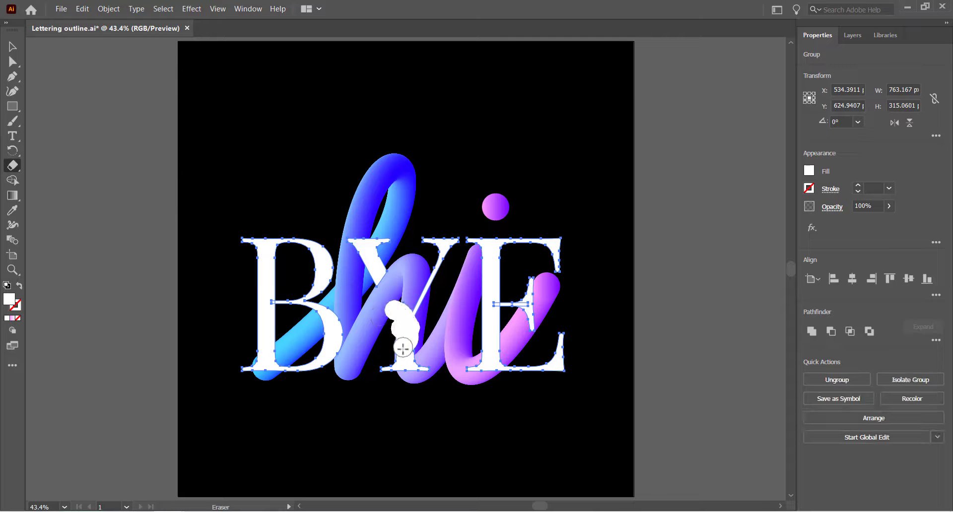
pyautogui.moveTo(409, 350); pyautogui.dragTo(417, 295)
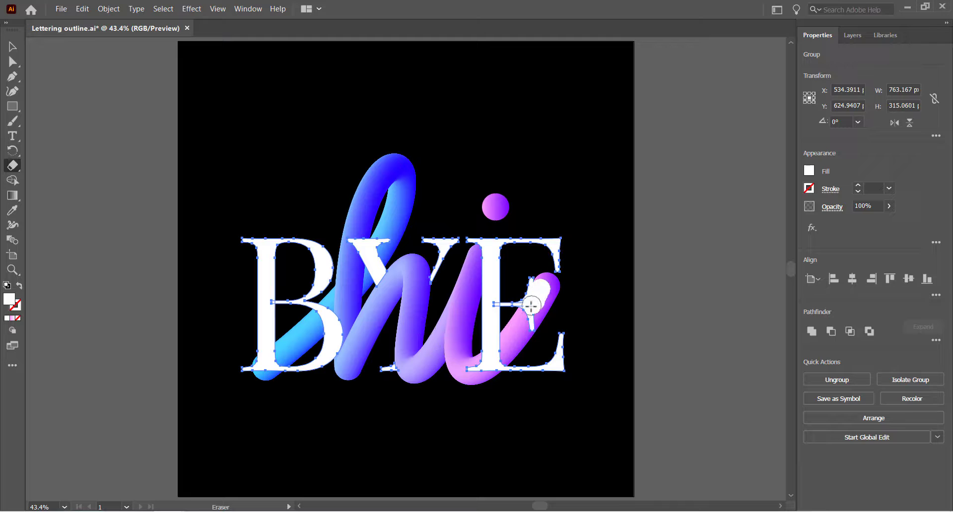
pyautogui.moveTo(531, 306)
pyautogui.mouseDown()
pyautogui.moveTo(531, 331)
pyautogui.moveTo(490, 357)
pyautogui.moveTo(508, 347)
pyautogui.mouseUp()
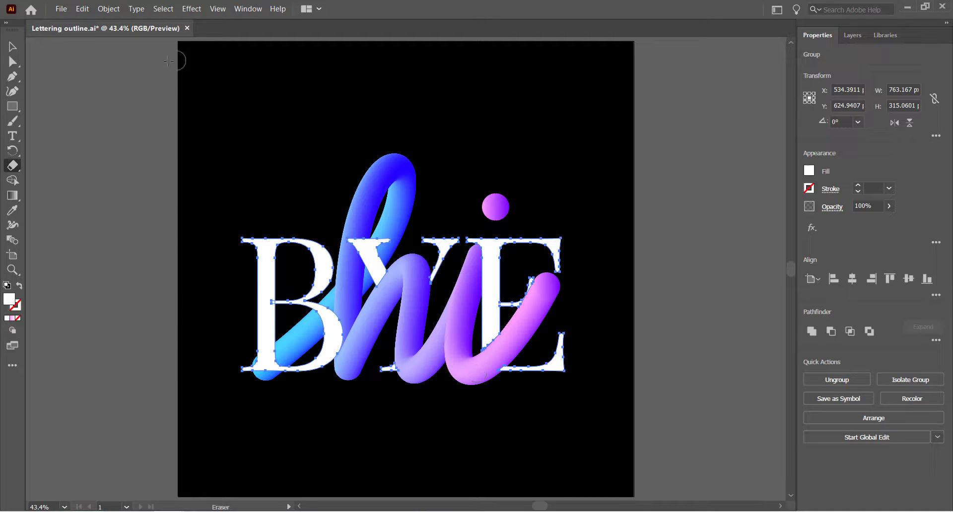
# Apply a Drop Shadow to the BYE letters with Multiply mode, 50% opacity, 7 px X and Y offsets, 5 px blur and black color
pyautogui.click(17, 48)
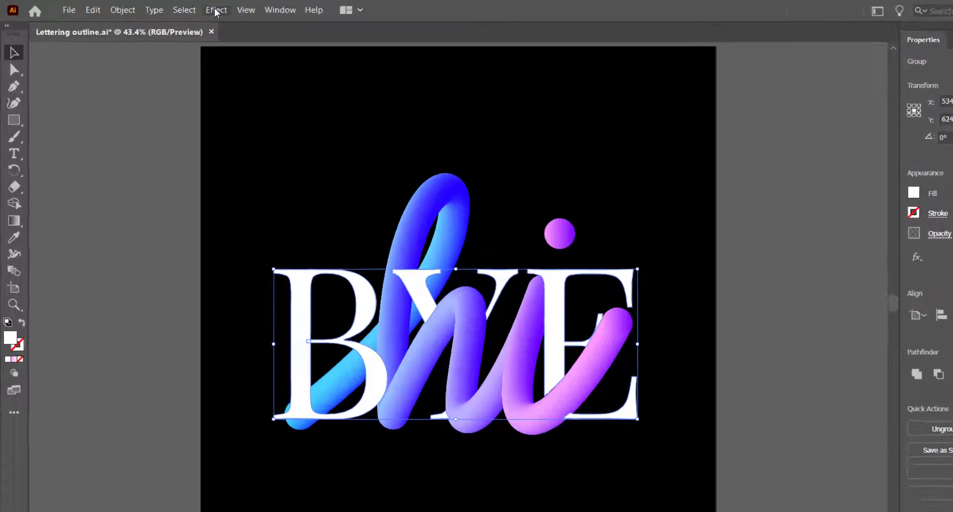
pyautogui.click(191, 8)
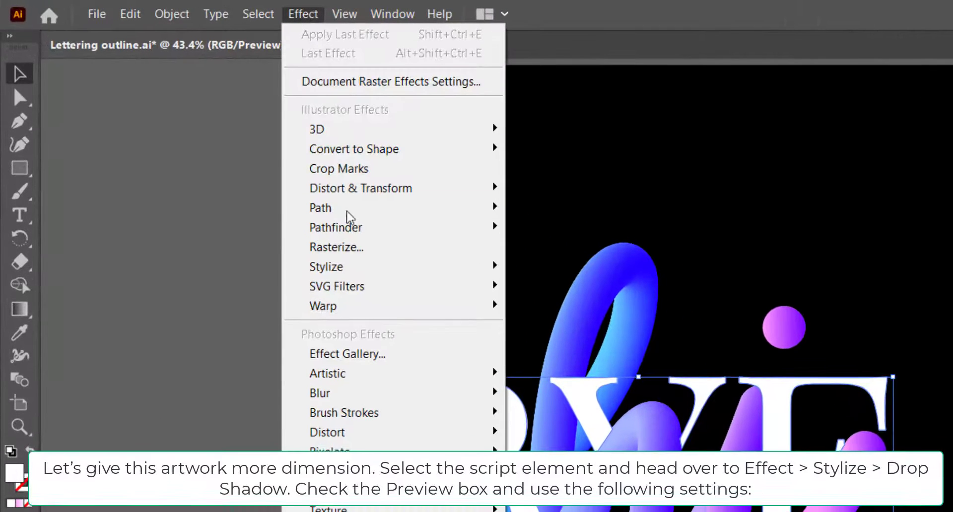
pyautogui.moveTo(436, 267)
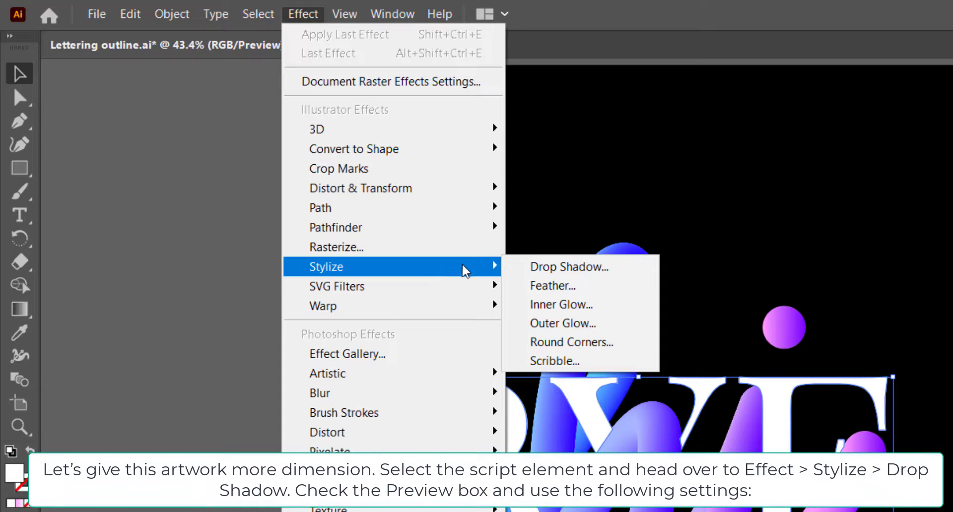
pyautogui.click(556, 268)
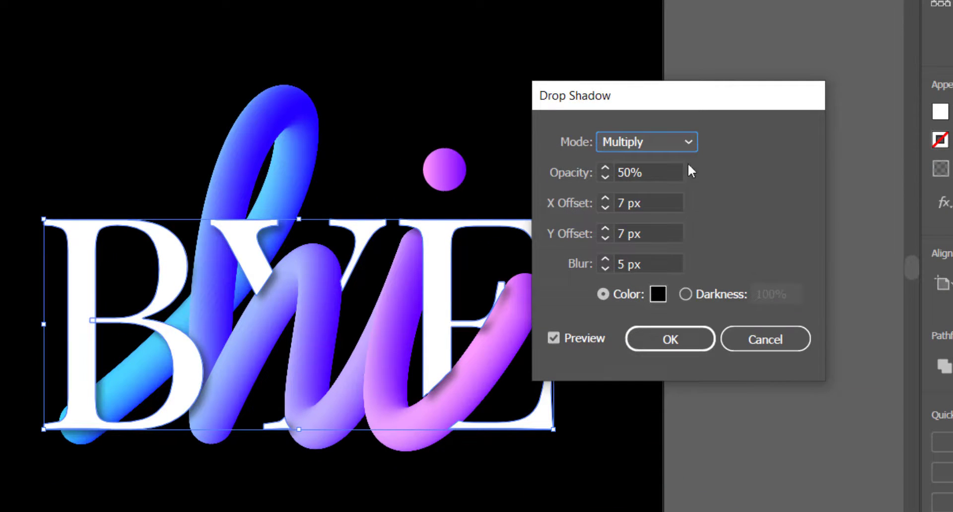
pyautogui.click(678, 341)
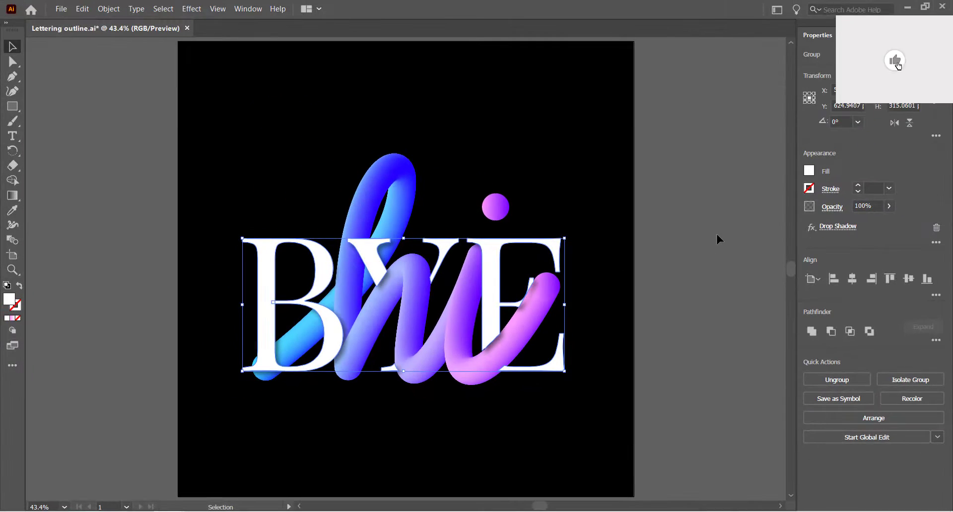
# Deselect the artwork and view it in full screen mode fitted to the window
pyautogui.click(717, 235)
pyautogui.press('f')
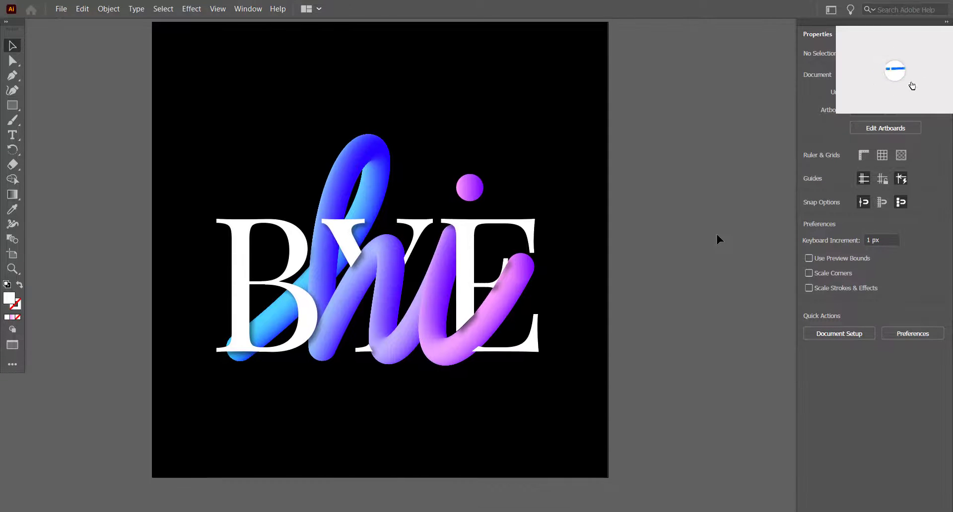
pyautogui.press('f')
pyautogui.hotkey('ctrl', '0')
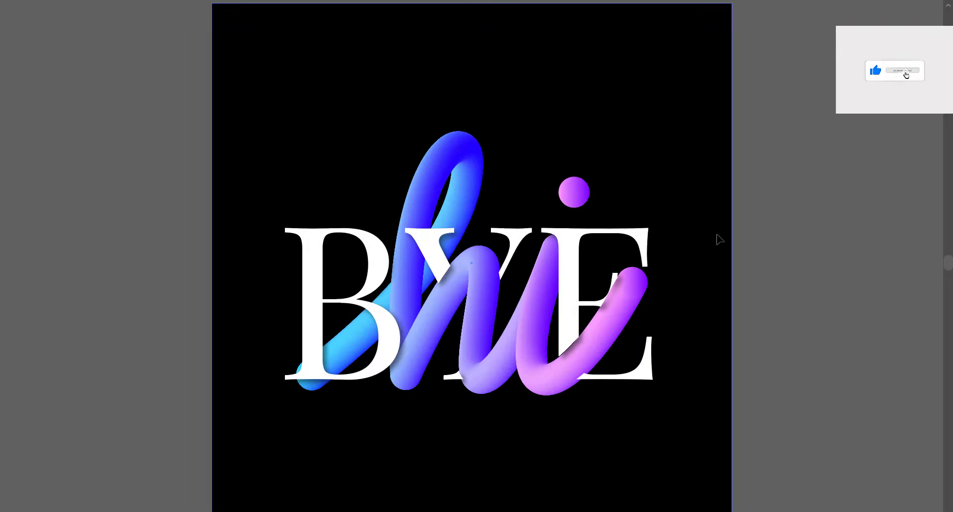